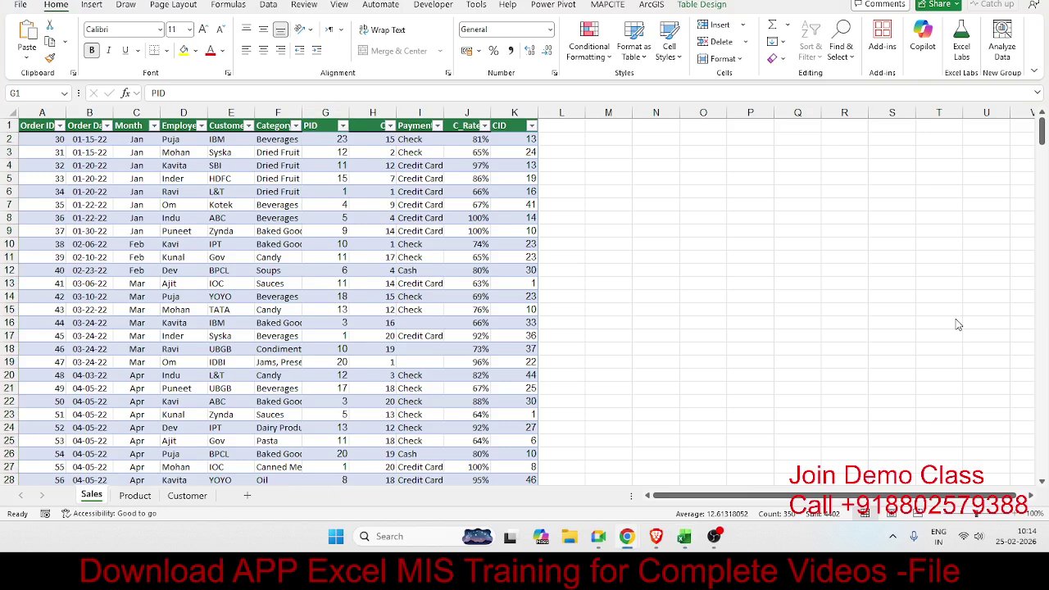
- Compare the PID column of the Sales sheet with the PID, Product Name and MRP columns of the Product sheet
{"action": "key", "text": "ctrl+space"}
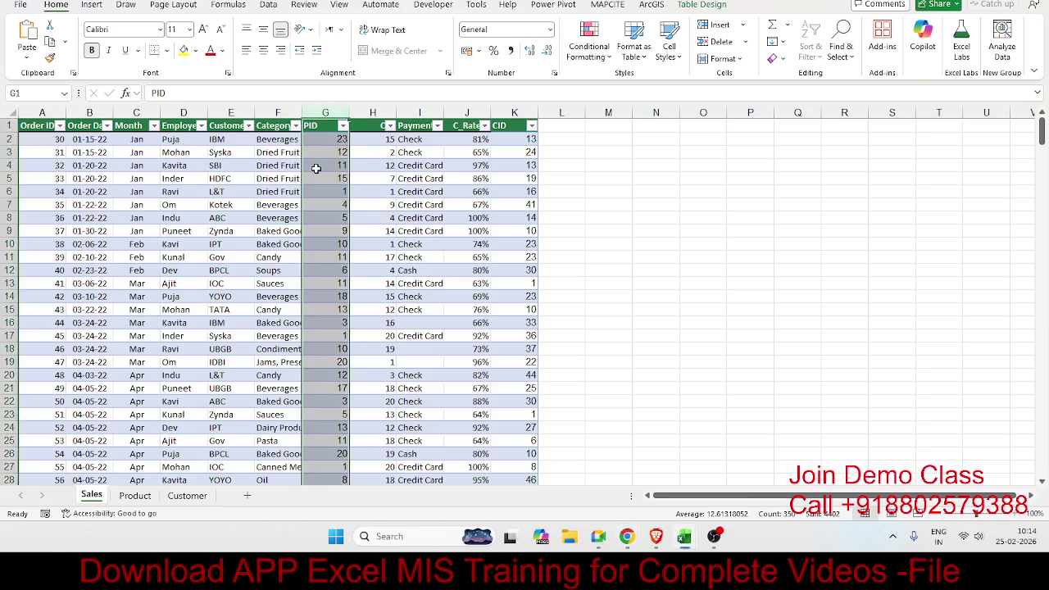
{"action": "left_click", "coordinate": [136, 496]}
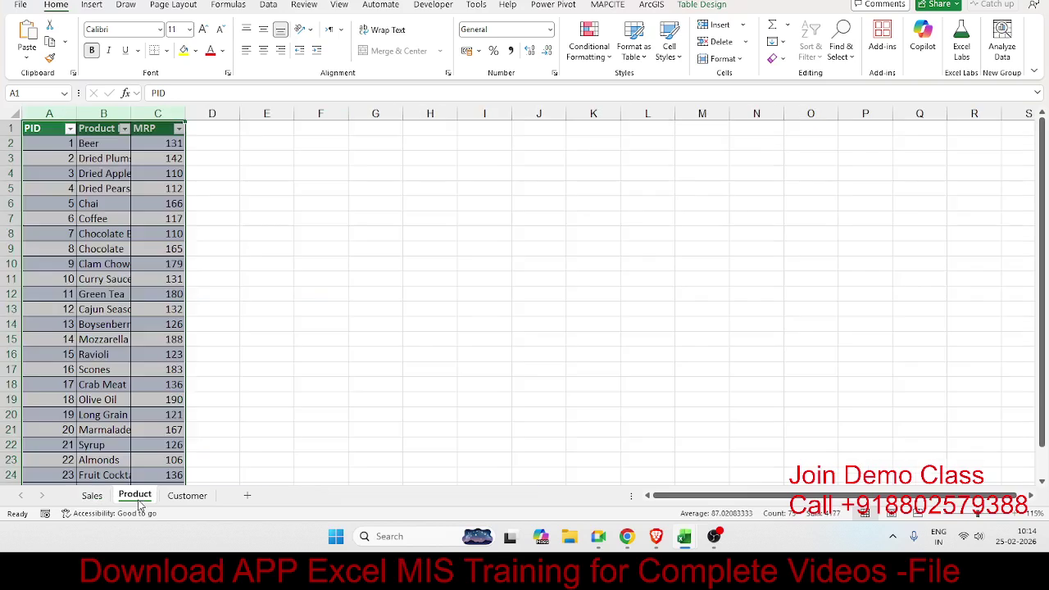
{"action": "left_click", "coordinate": [64, 181]}
{"action": "left_click", "coordinate": [66, 113]}
{"action": "left_click_drag", "start_coordinate": [104, 113], "coordinate": [140, 113]}
{"action": "left_click", "coordinate": [139, 113]}
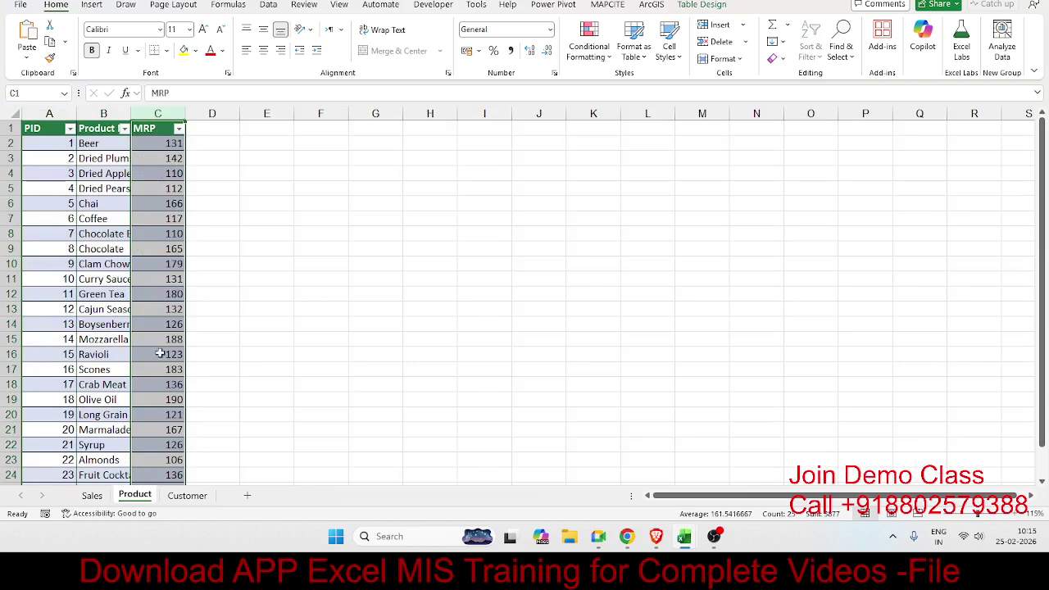
- Compare the CID column of the Sales sheet with the CID, Last Name and City columns of the Customer sheet
{"action": "left_click", "coordinate": [92, 496]}
{"action": "left_click", "coordinate": [471, 234]}
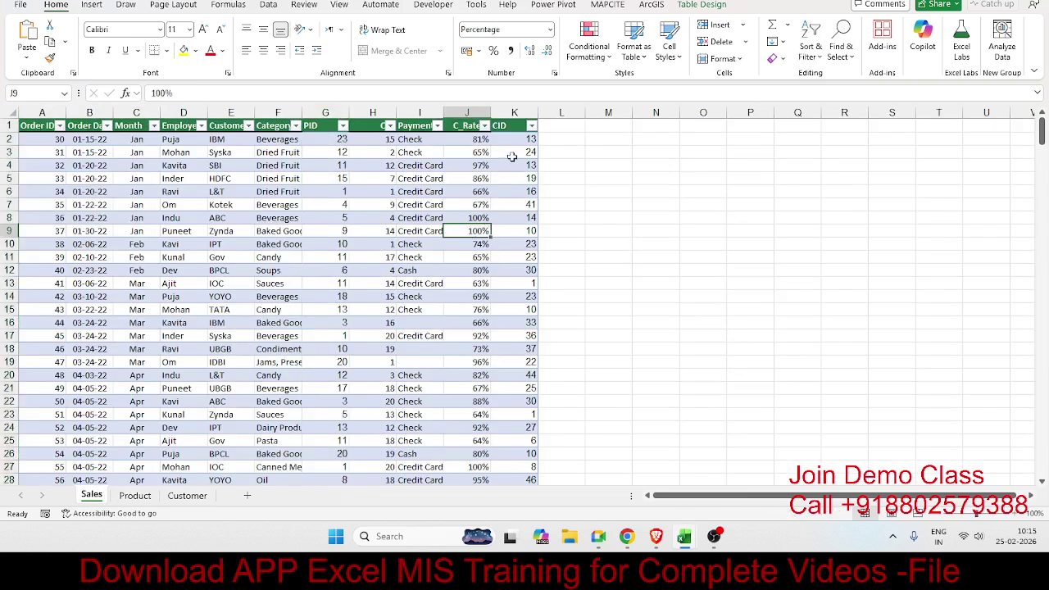
{"action": "left_click", "coordinate": [512, 112]}
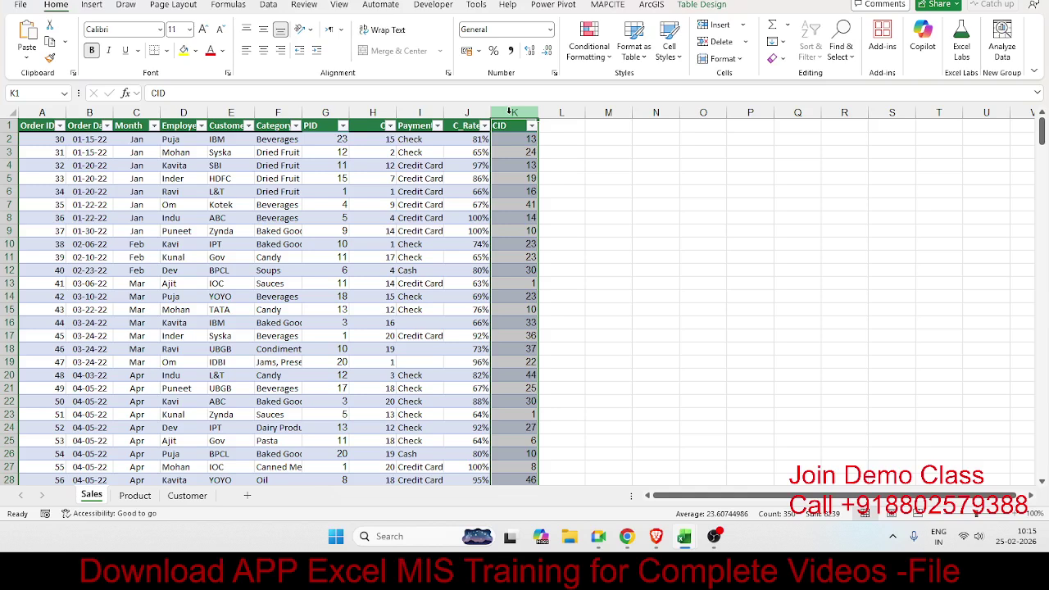
{"action": "left_click_drag", "start_coordinate": [523, 152], "coordinate": [525, 227]}
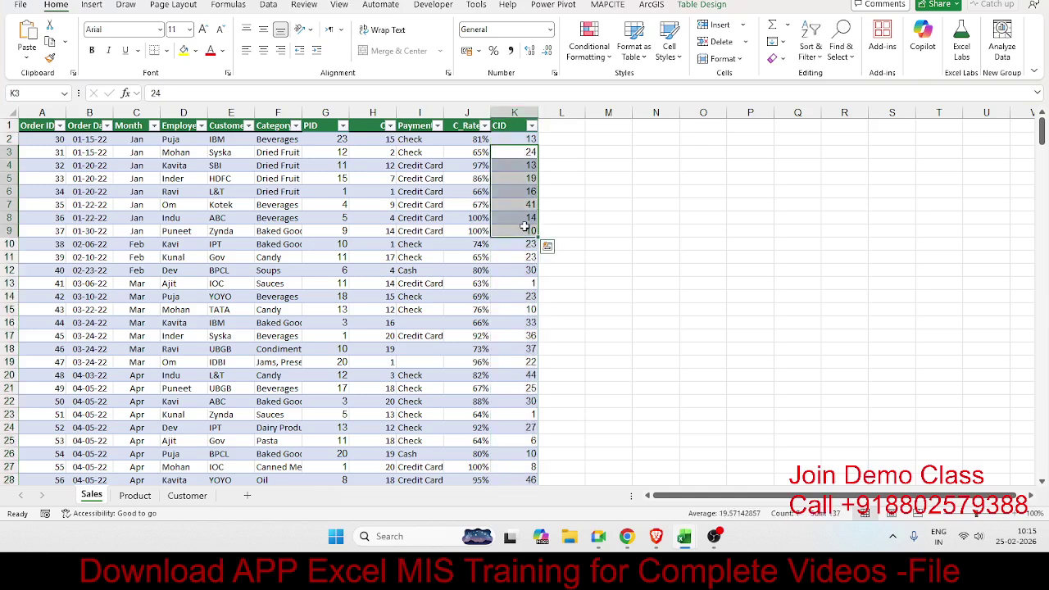
{"action": "left_click", "coordinate": [201, 496]}
{"action": "left_click_drag", "start_coordinate": [51, 119], "coordinate": [138, 118]}
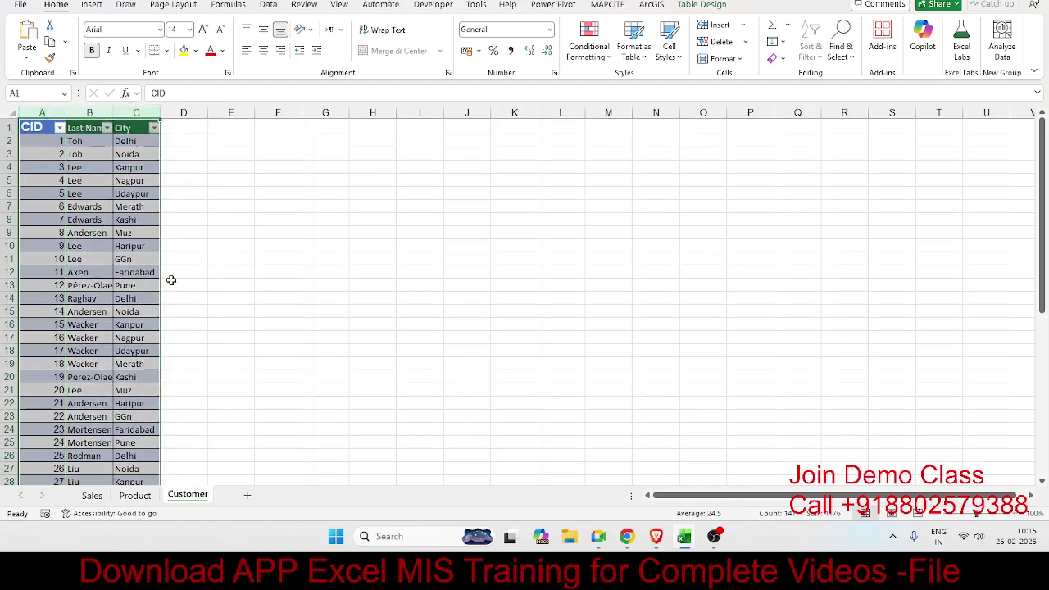
- Return to the Sales sheet, inspect the empty columns L to O beside the table, and display the Power Pivot commands
{"action": "left_click", "coordinate": [92, 496]}
{"action": "left_click", "coordinate": [418, 259]}
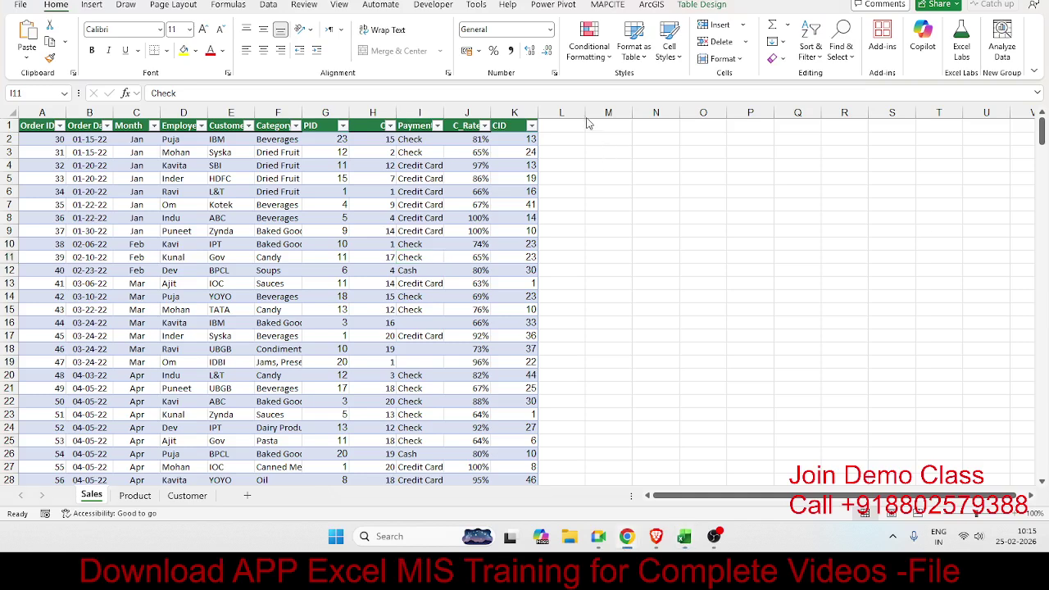
{"action": "left_click", "coordinate": [550, 113]}
{"action": "left_click_drag", "start_coordinate": [550, 113], "coordinate": [729, 123]}
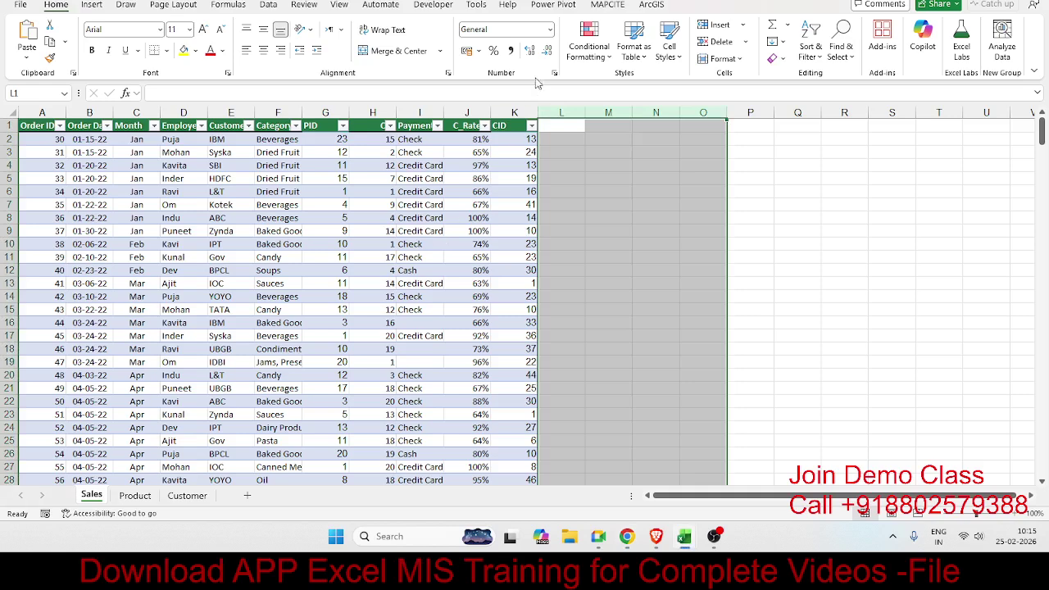
{"action": "left_click", "coordinate": [546, 6]}
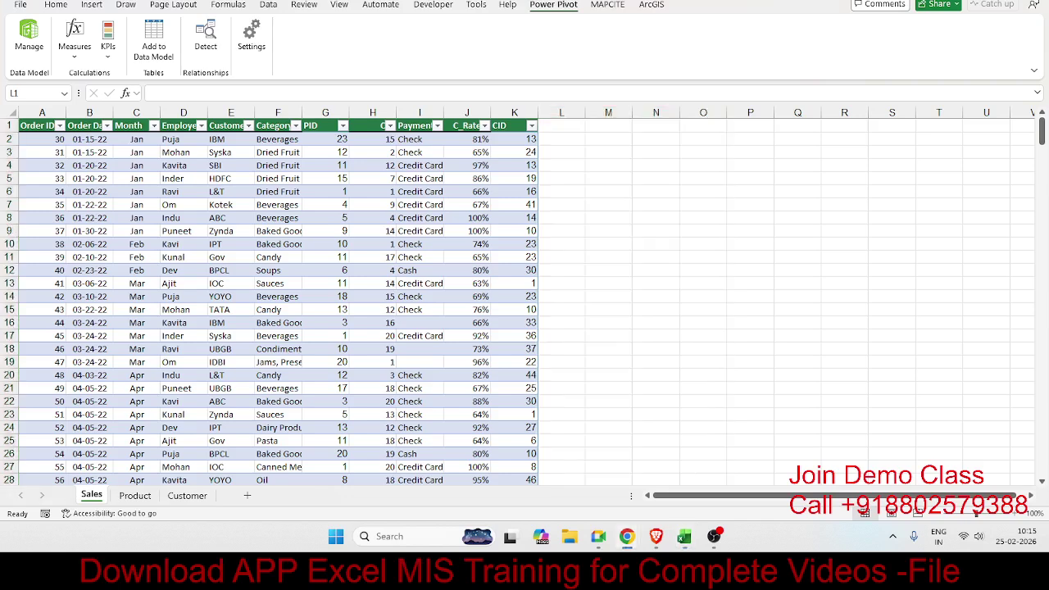
{"action": "left_click", "coordinate": [385, 257]}
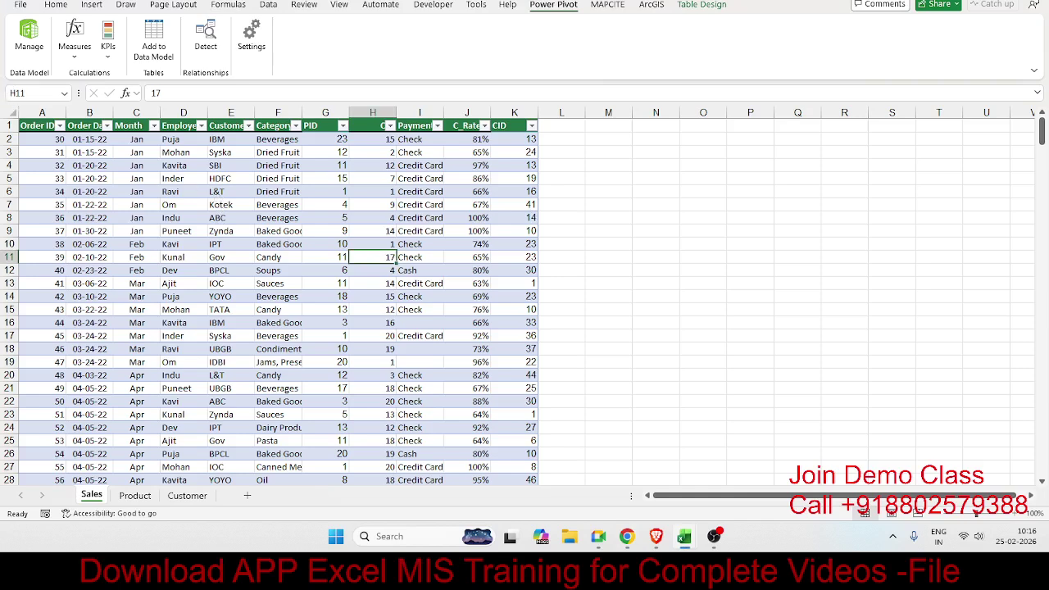
- Open the COM add-ins list from the Excel options and accept it with Microsoft Power Pivot for Excel enabled
{"action": "left_click", "coordinate": [18, 7]}
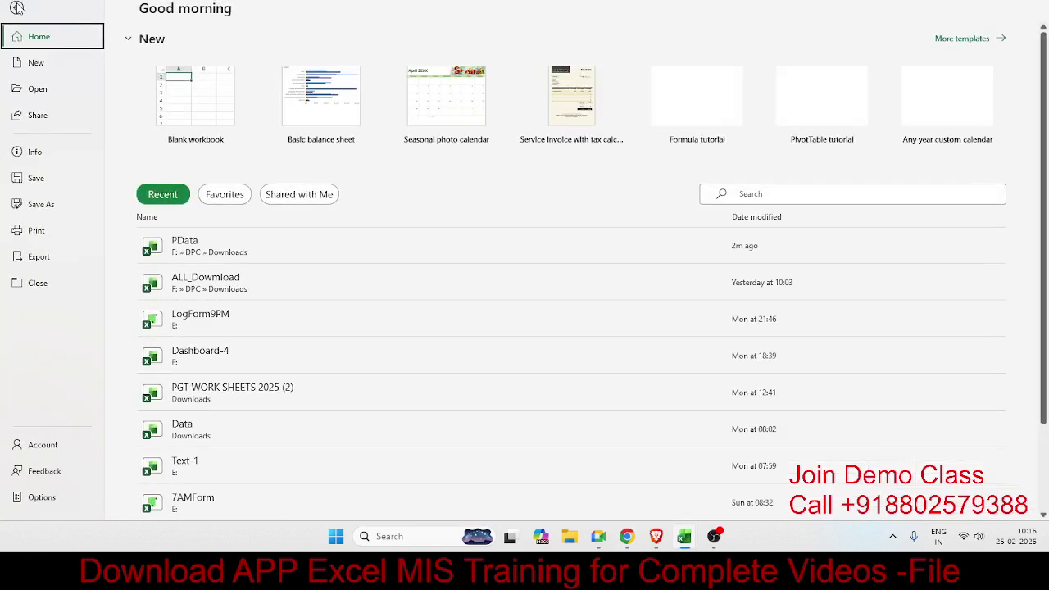
{"action": "left_click", "coordinate": [36, 504]}
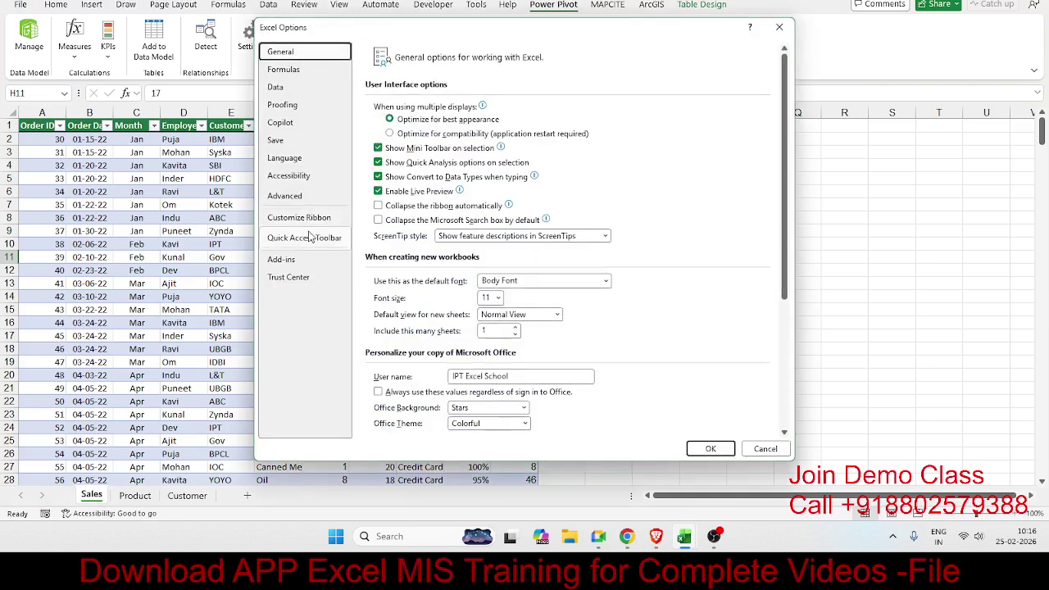
{"action": "left_click", "coordinate": [309, 262]}
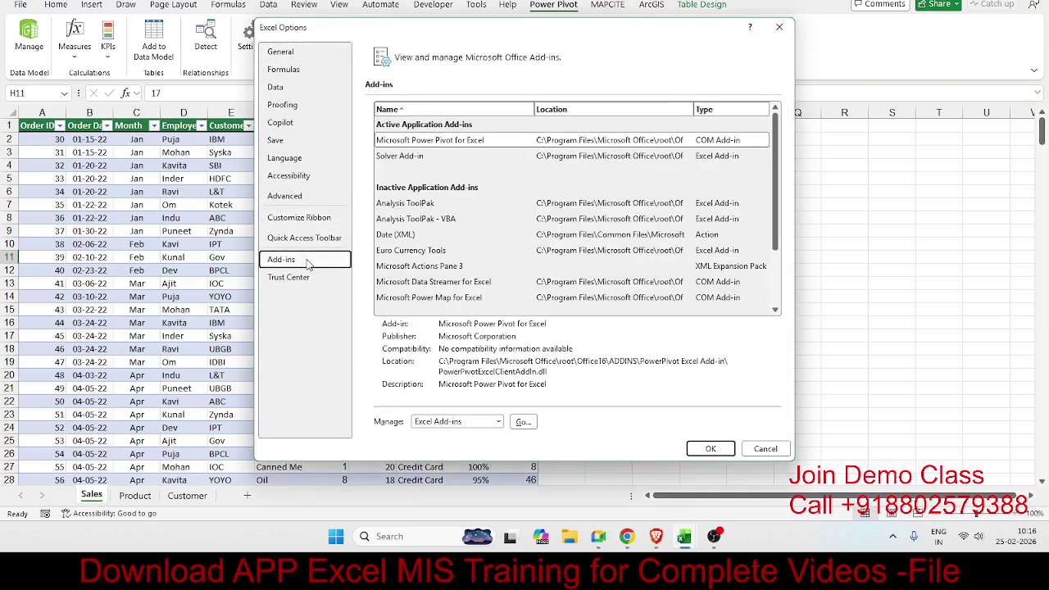
{"action": "left_click", "coordinate": [435, 436]}
{"action": "left_click", "coordinate": [437, 422]}
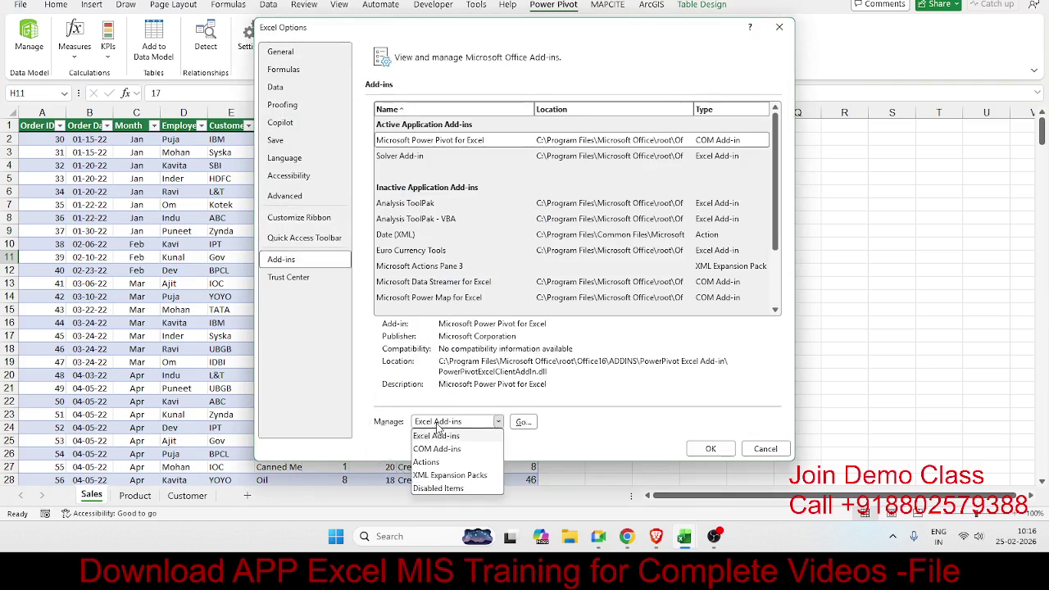
{"action": "left_click", "coordinate": [442, 449]}
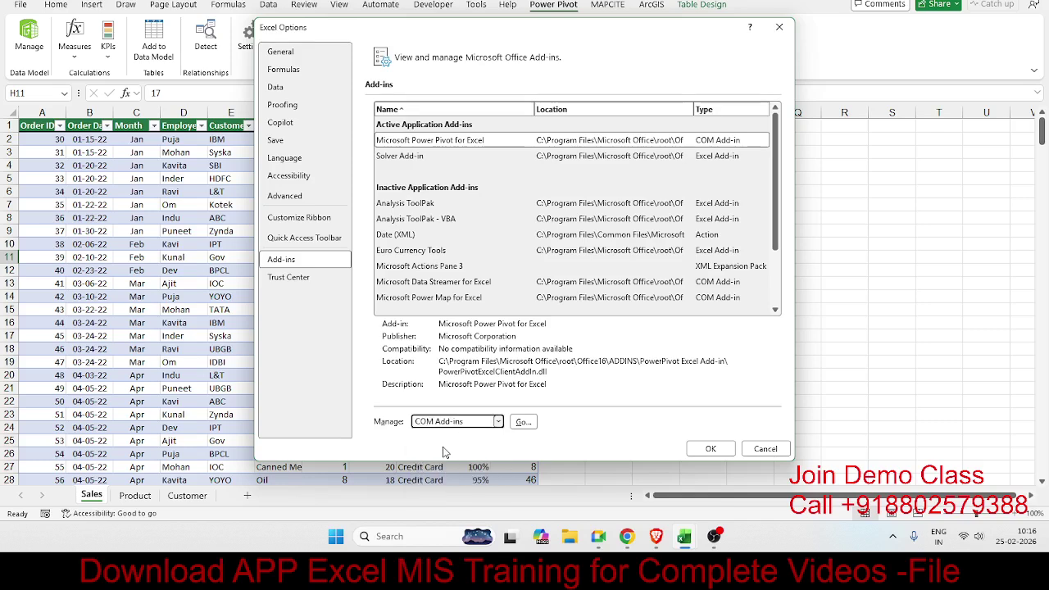
{"action": "left_click", "coordinate": [524, 421]}
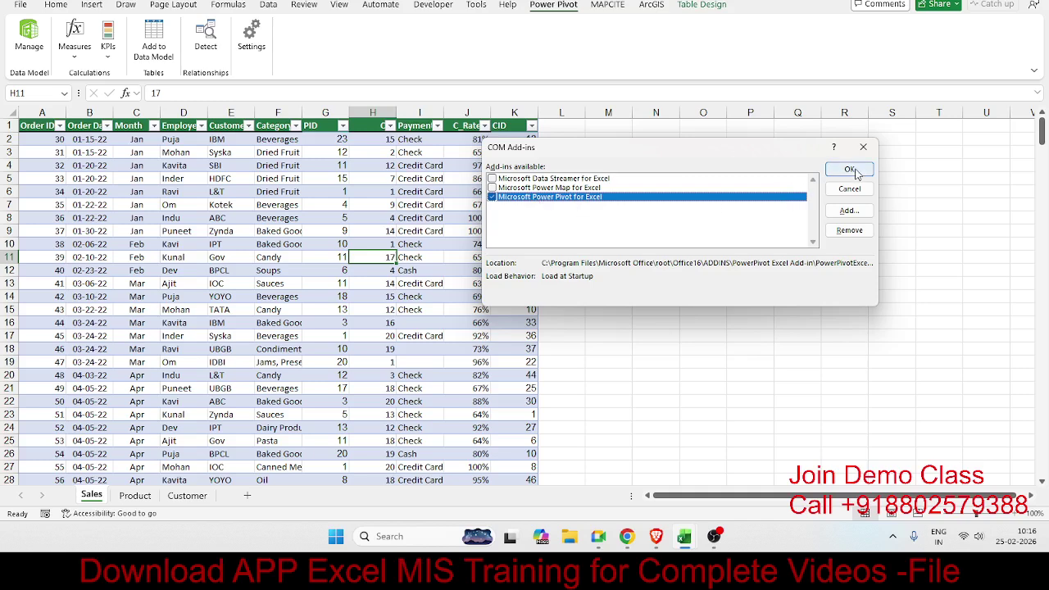
{"action": "left_click", "coordinate": [850, 170]}
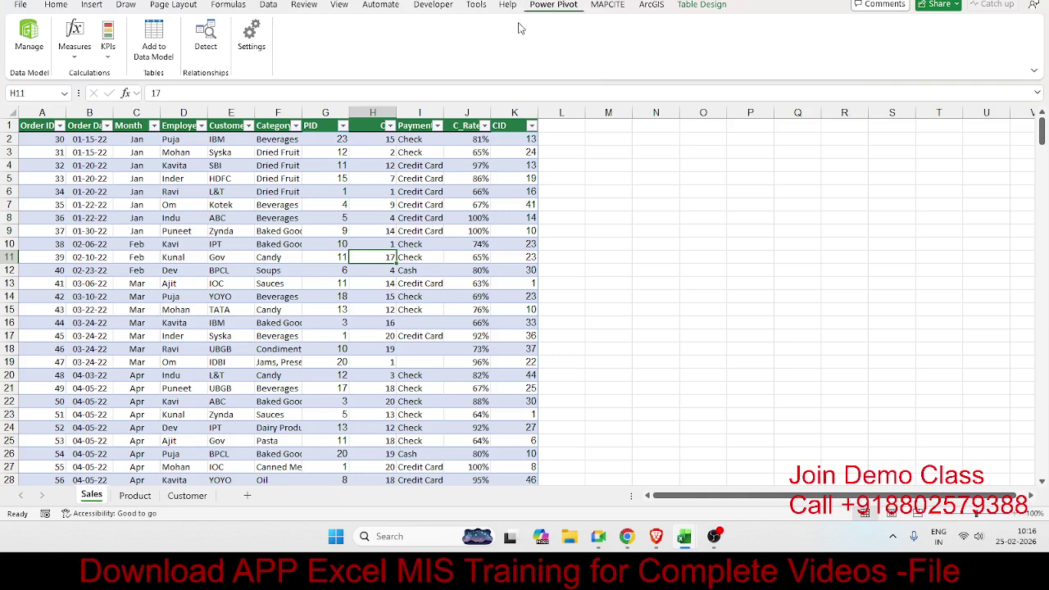
- Review the Product and Customer sheets once more and return to the Sales table
{"action": "left_click", "coordinate": [202, 214]}
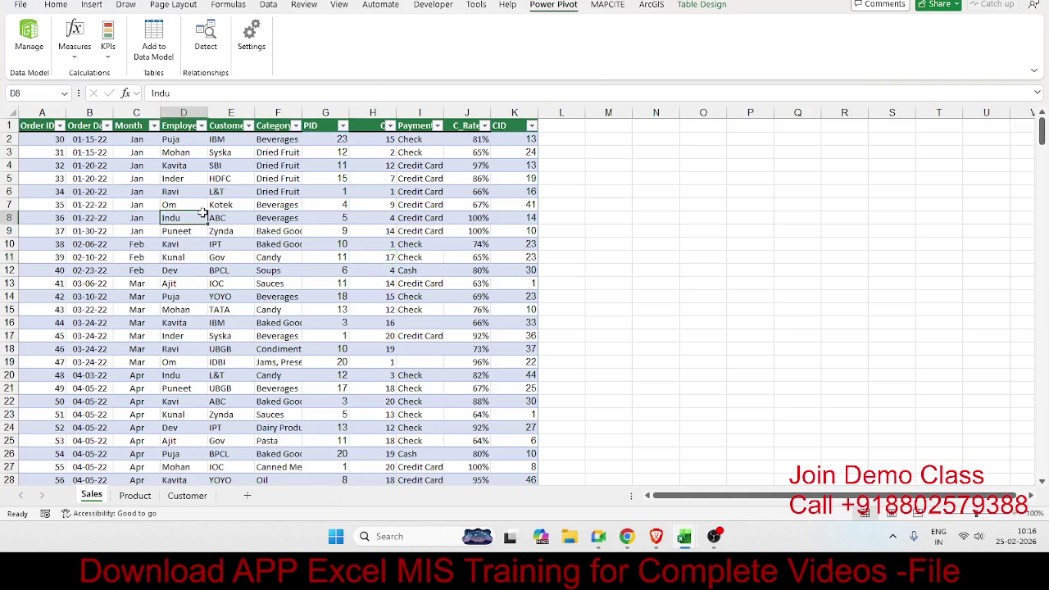
{"action": "left_click", "coordinate": [129, 496]}
{"action": "left_click", "coordinate": [172, 498]}
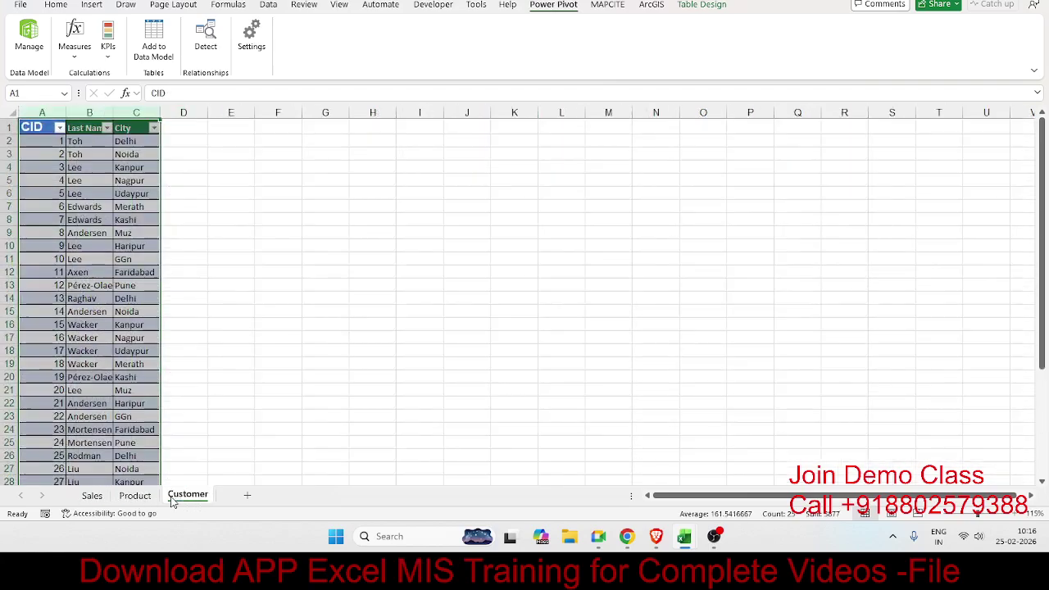
{"action": "left_click", "coordinate": [135, 496]}
{"action": "left_click", "coordinate": [92, 496]}
{"action": "left_click", "coordinate": [200, 280]}
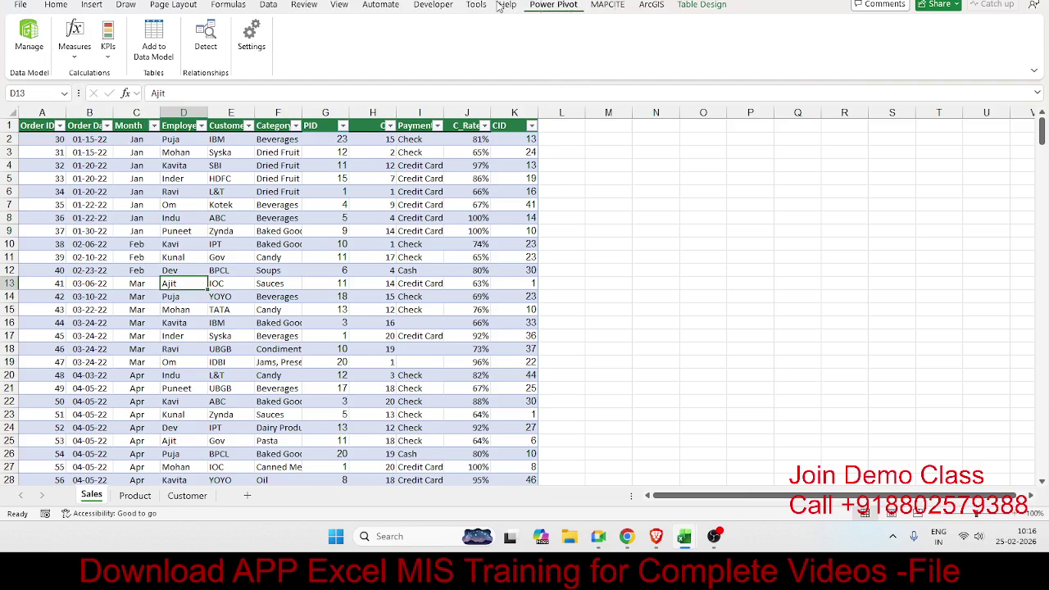
- Open the workbook's data model in the Power Pivot window
{"action": "left_click", "coordinate": [42, 34]}
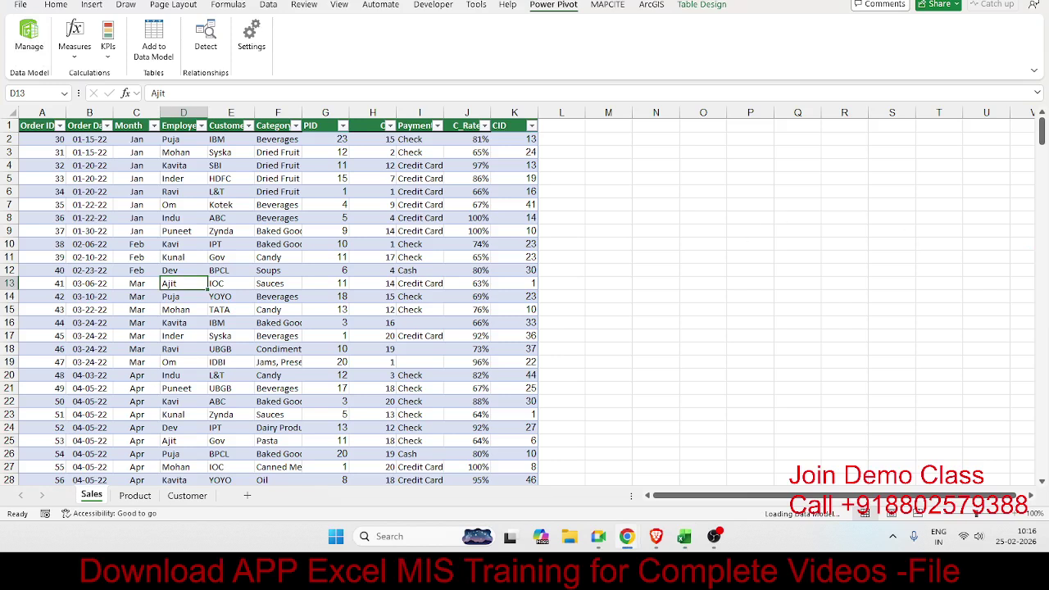
{"action": "left_click", "coordinate": [402, 293]}
{"action": "mouse_move", "coordinate": [684, 537]}
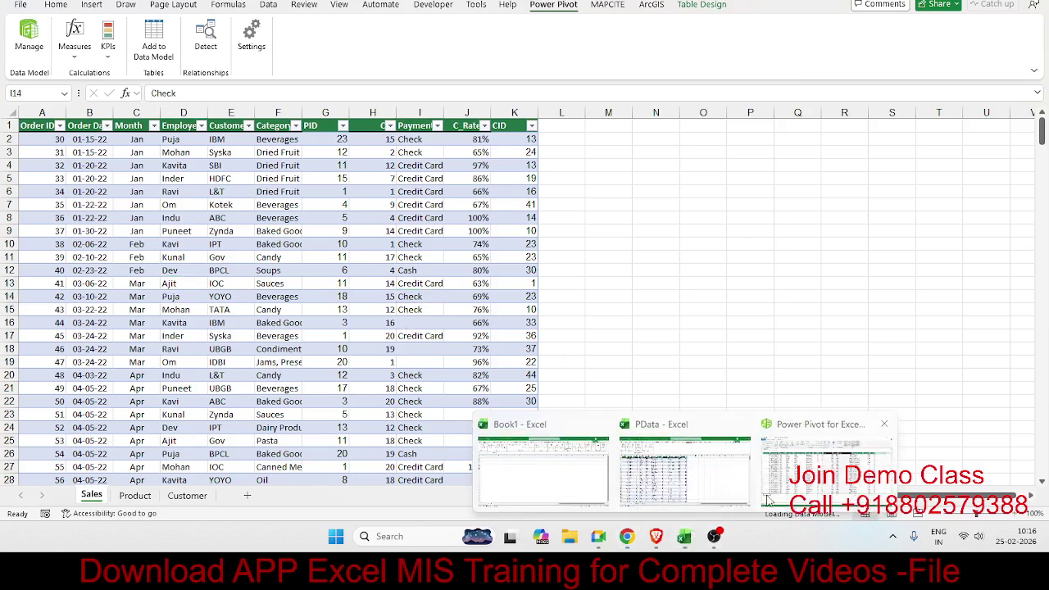
{"action": "left_click", "coordinate": [766, 499]}
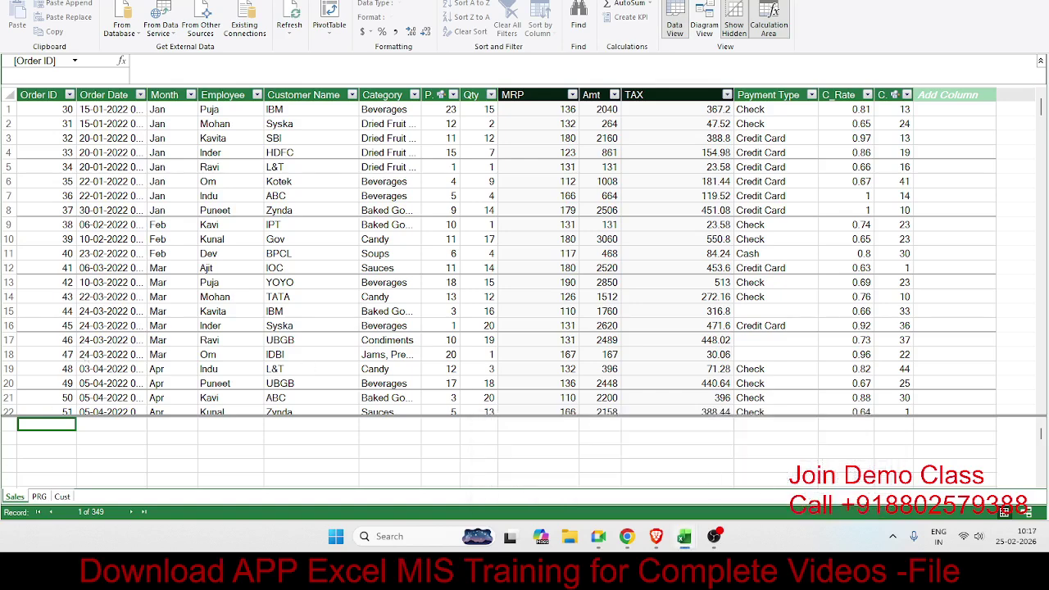
- Permanently delete the existing Sales, PRG and Cust tables from the data model
{"action": "right_click", "coordinate": [18, 496]}
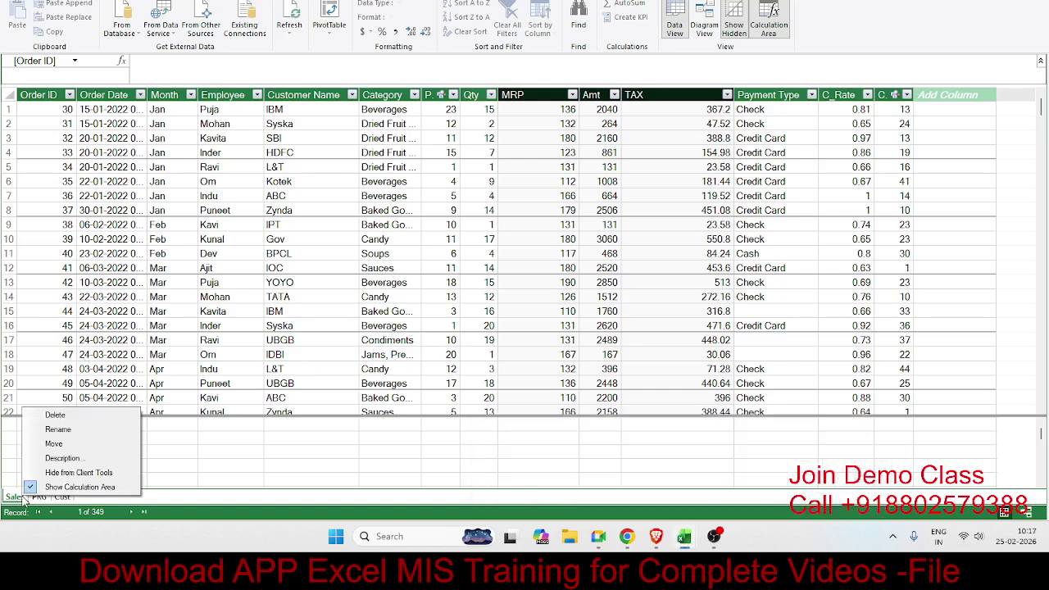
{"action": "left_click", "coordinate": [55, 416]}
{"action": "left_click", "coordinate": [498, 261]}
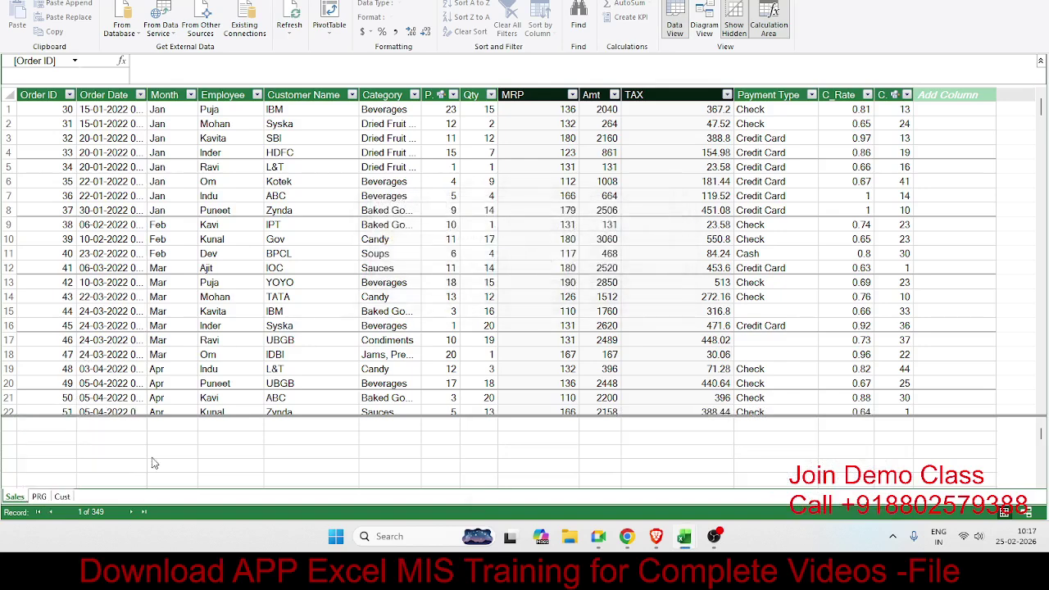
{"action": "right_click", "coordinate": [18, 497]}
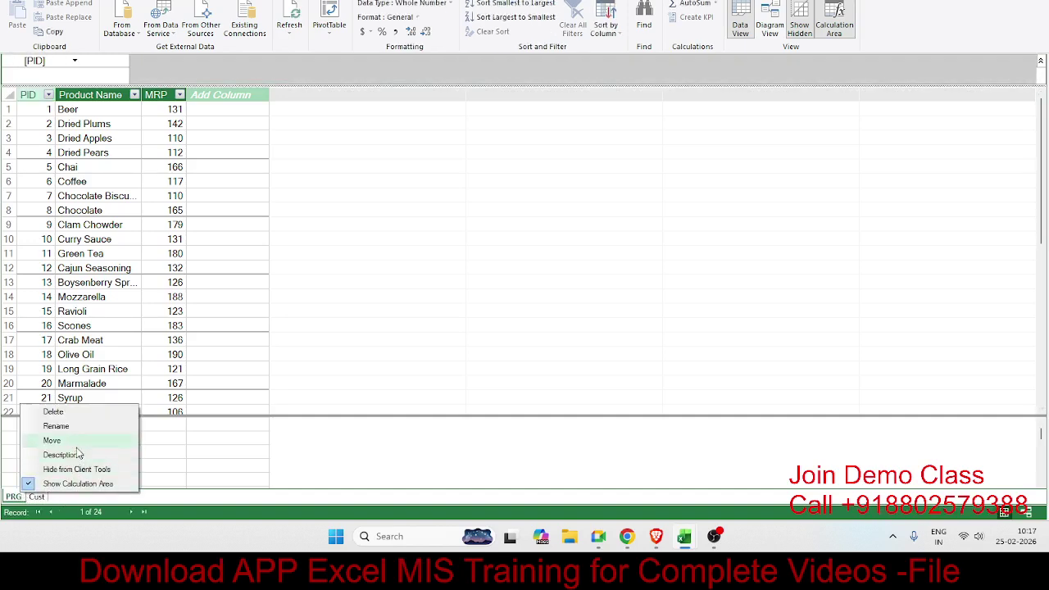
{"action": "left_click", "coordinate": [29, 410]}
{"action": "left_click", "coordinate": [505, 265]}
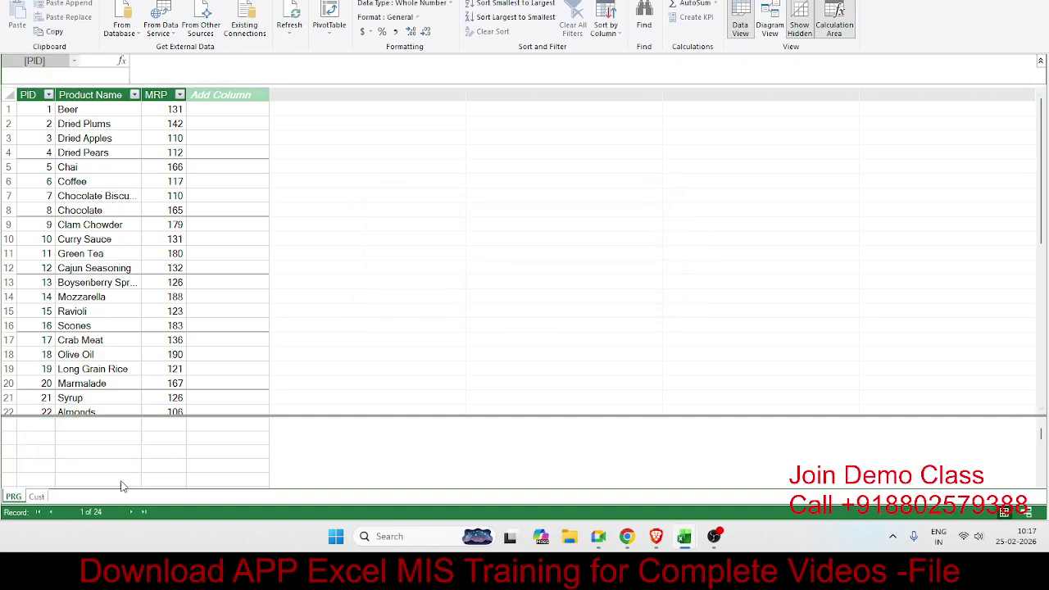
{"action": "right_click", "coordinate": [18, 497]}
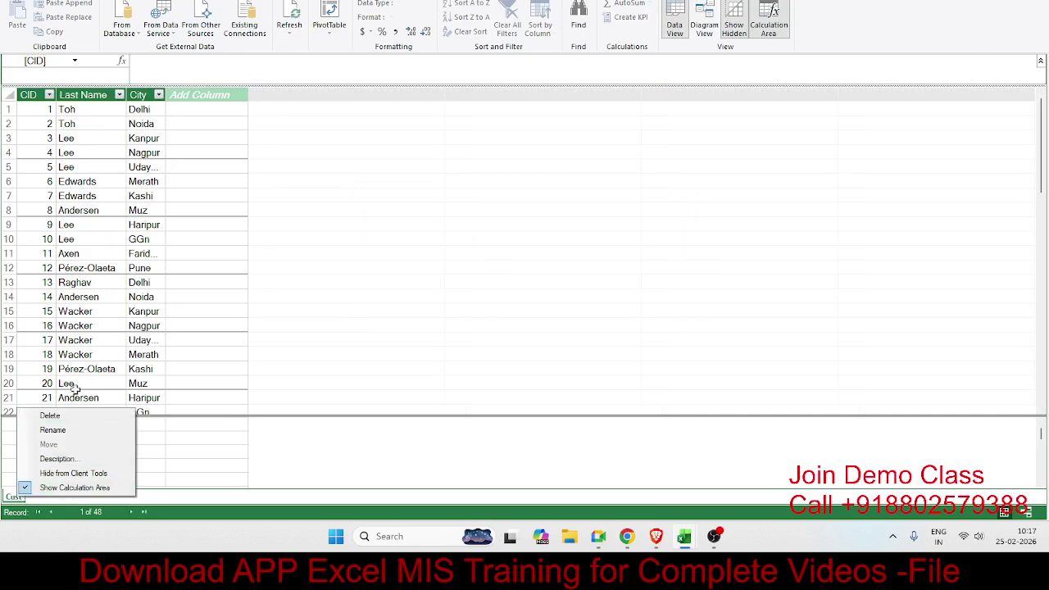
{"action": "left_click", "coordinate": [71, 414]}
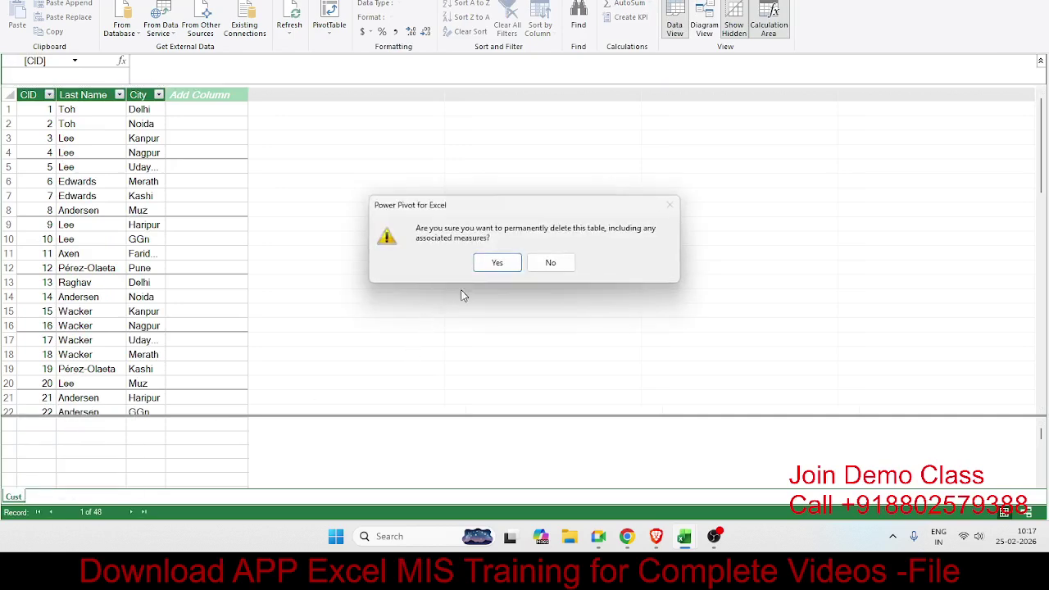
{"action": "left_click", "coordinate": [496, 267]}
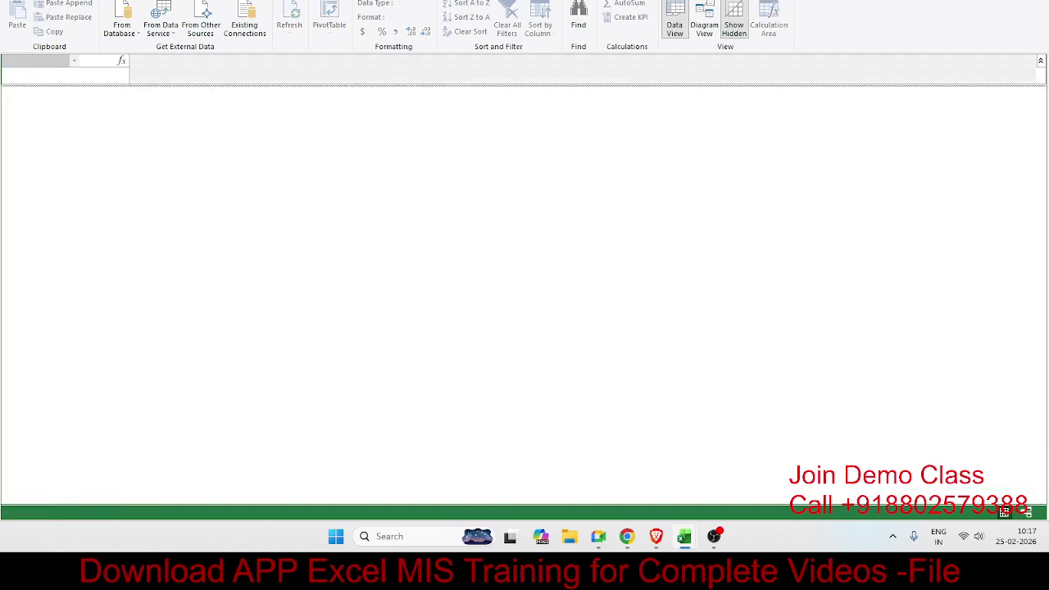
- Add the whole Sales table from the worksheet to the data model and return to the workbook
{"action": "key", "text": "alt+Tab"}
{"action": "left_click", "coordinate": [60, 323]}
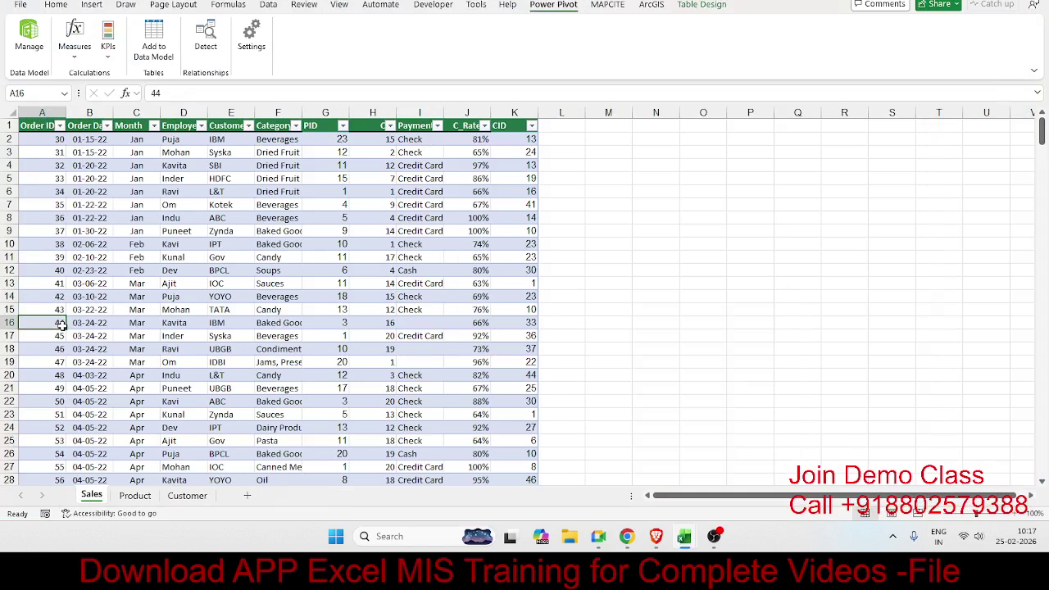
{"action": "key", "text": "ctrl+a"}
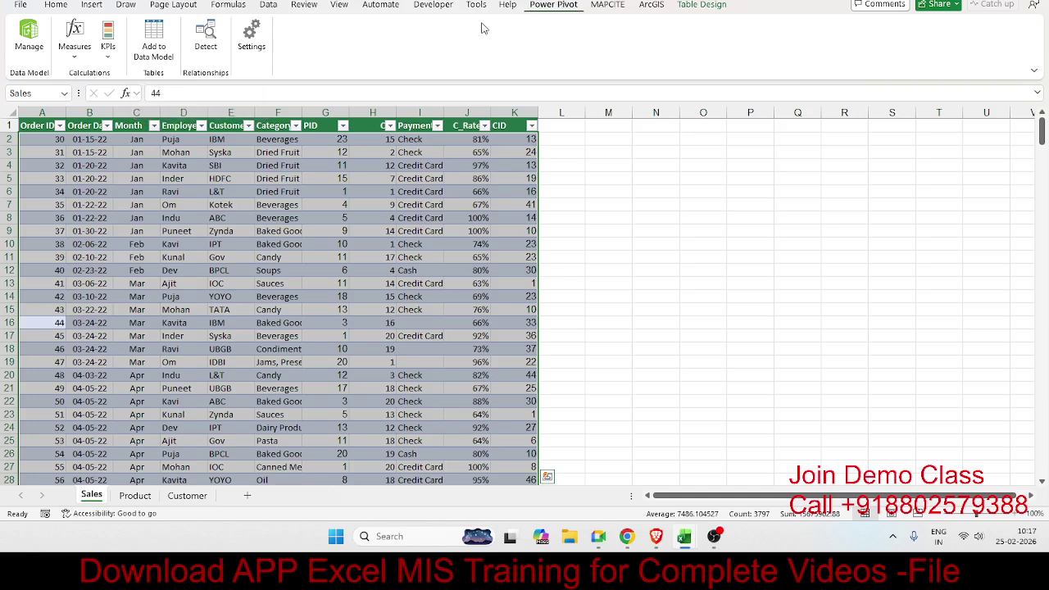
{"action": "left_click", "coordinate": [162, 47]}
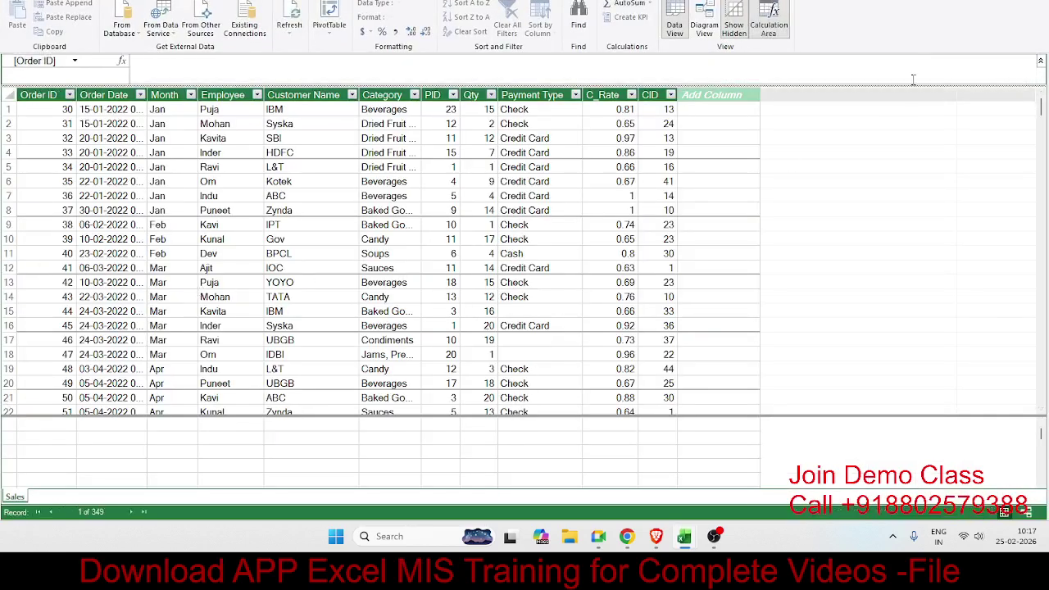
{"action": "key", "text": "alt+Tab"}
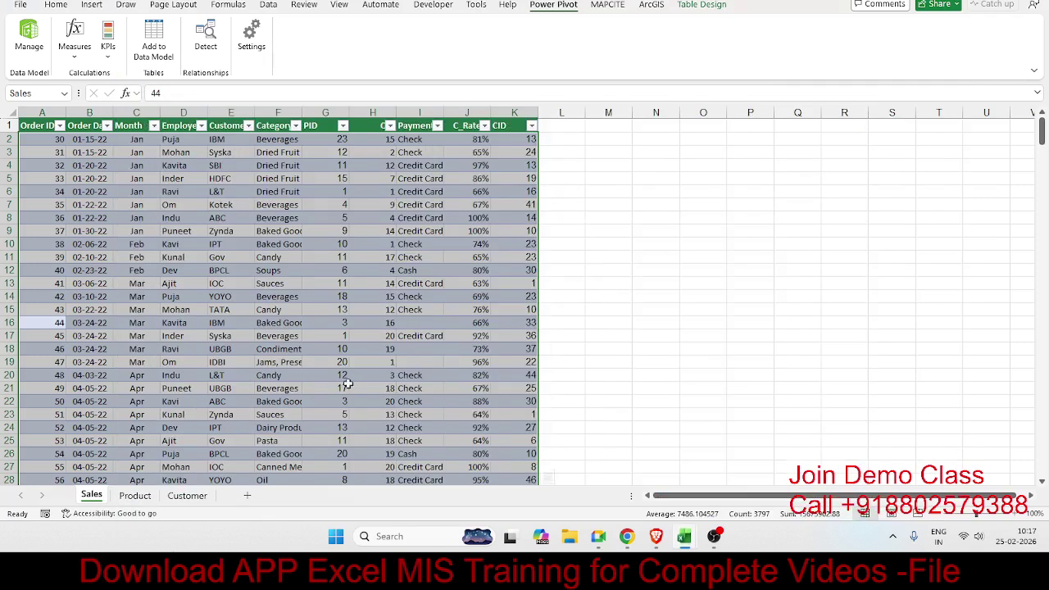
- Add the Product sheet's table to the data model and return to the workbook
{"action": "left_click", "coordinate": [134, 495]}
{"action": "left_click", "coordinate": [48, 257]}
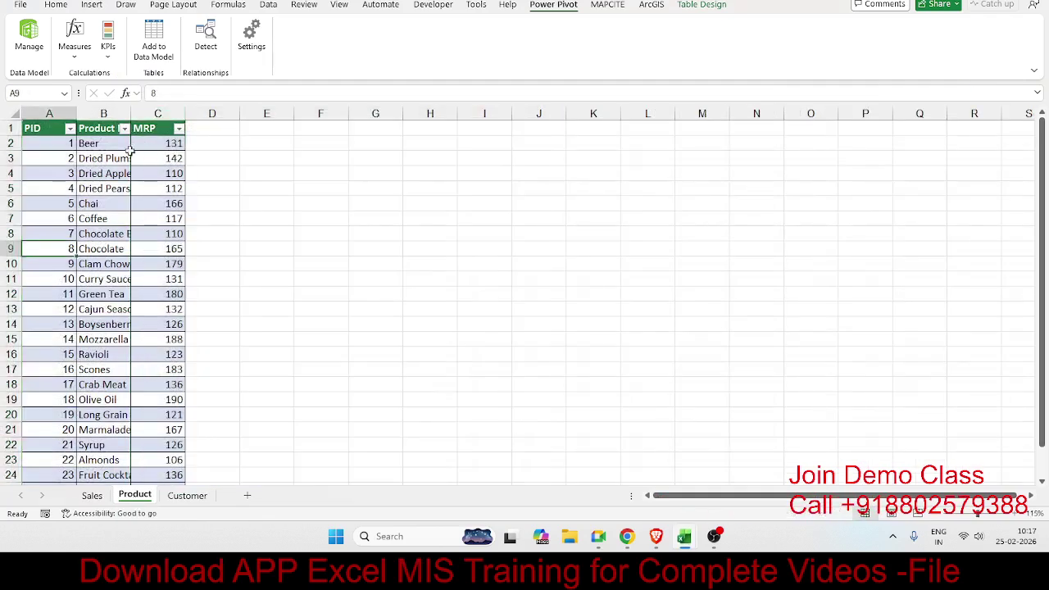
{"action": "left_click", "coordinate": [154, 45]}
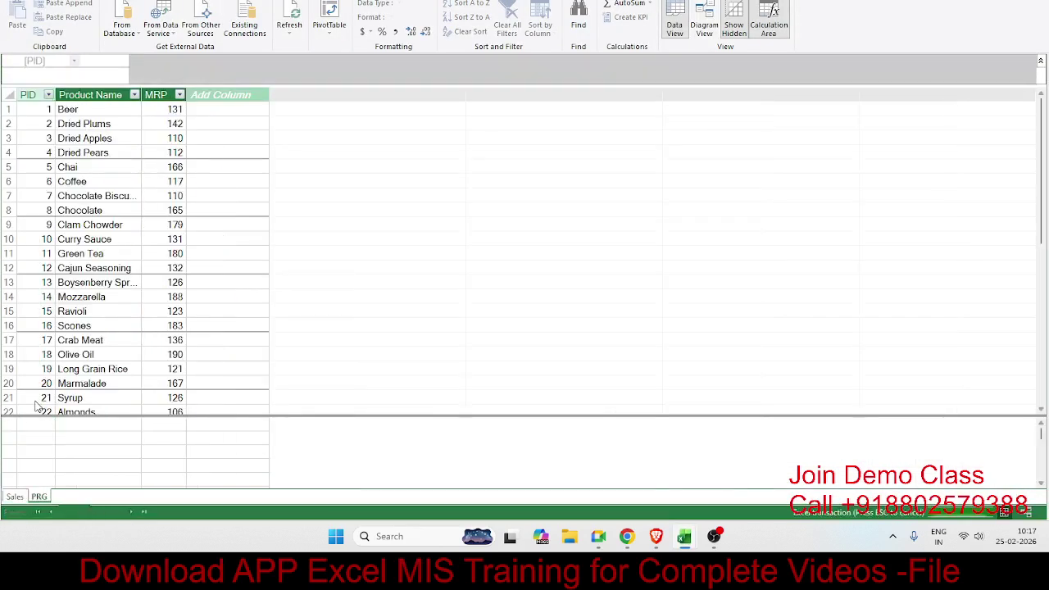
{"action": "key", "text": "alt+Tab"}
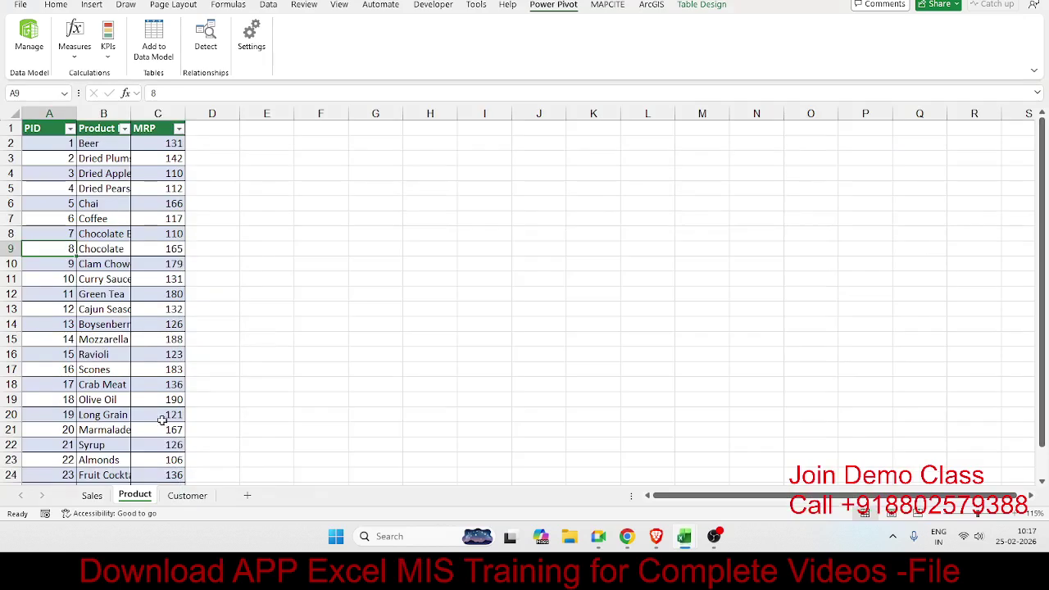
- Add the Customer sheet's table to the data model
{"action": "left_click", "coordinate": [188, 496]}
{"action": "left_click", "coordinate": [90, 326]}
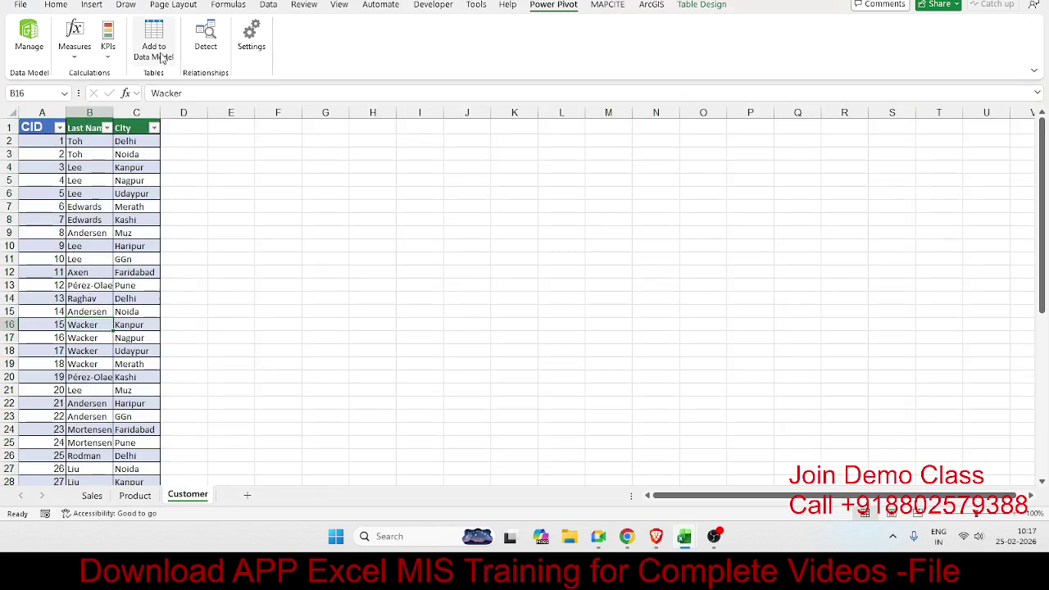
{"action": "left_click", "coordinate": [161, 57]}
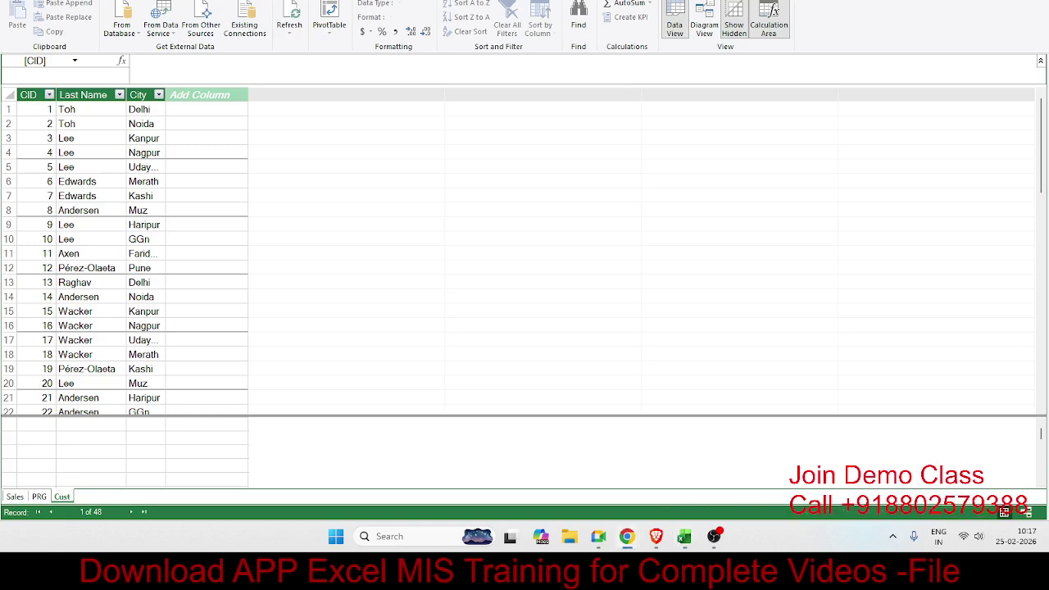
- Look through the Sales, PRG and Cust tables now loaded in the data model
{"action": "left_click", "coordinate": [14, 497]}
{"action": "left_click", "coordinate": [40, 497]}
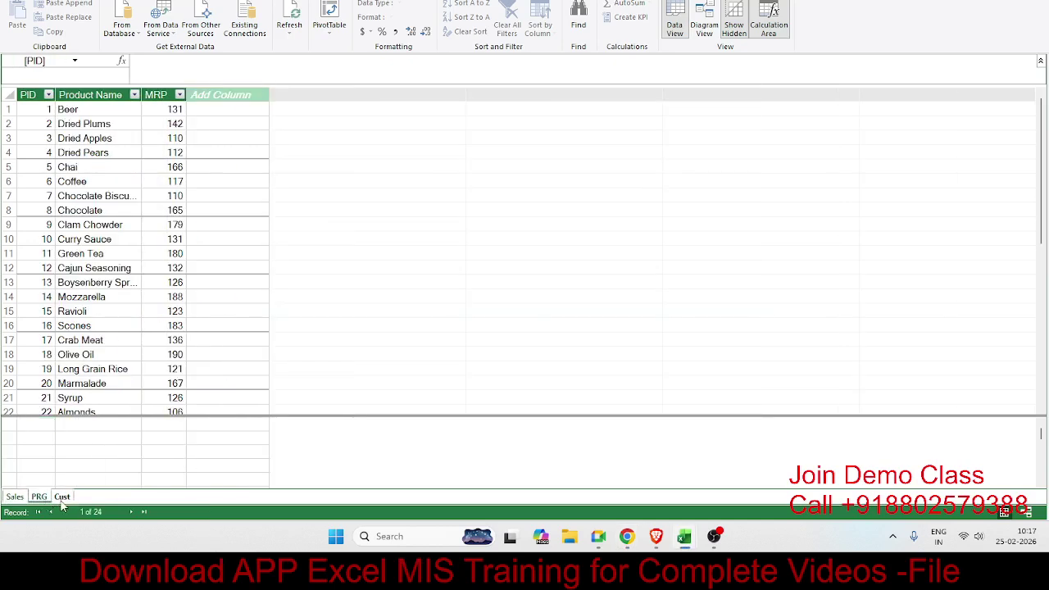
{"action": "left_click", "coordinate": [61, 497]}
{"action": "left_click", "coordinate": [16, 497]}
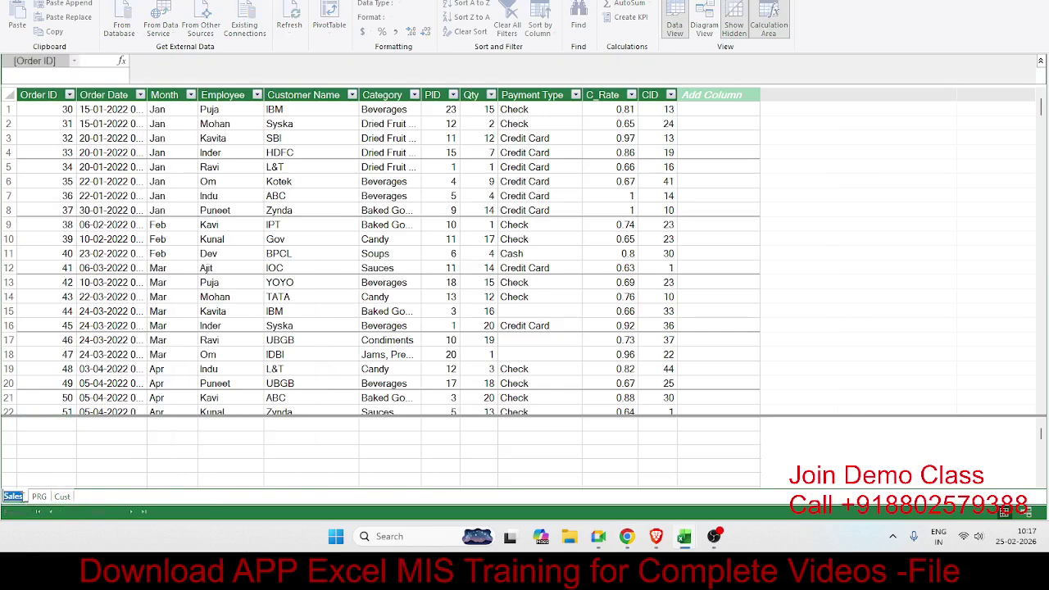
{"action": "left_click", "coordinate": [98, 309]}
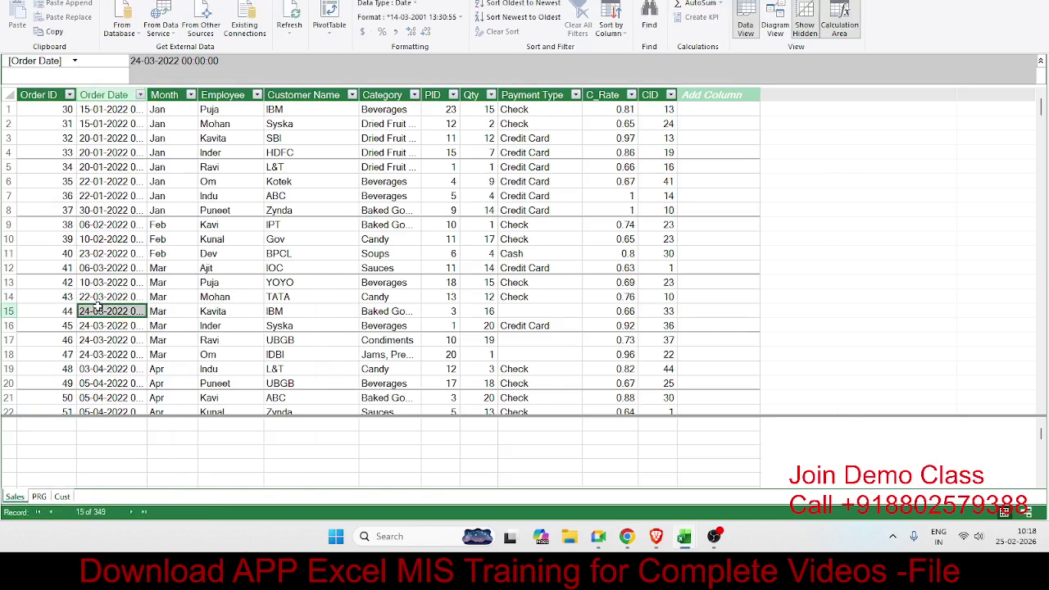
{"action": "left_click", "coordinate": [38, 497]}
{"action": "left_click", "coordinate": [60, 498]}
{"action": "left_click", "coordinate": [38, 496]}
{"action": "left_click", "coordinate": [15, 497]}
{"action": "left_click", "coordinate": [39, 497]}
{"action": "left_click", "coordinate": [61, 497]}
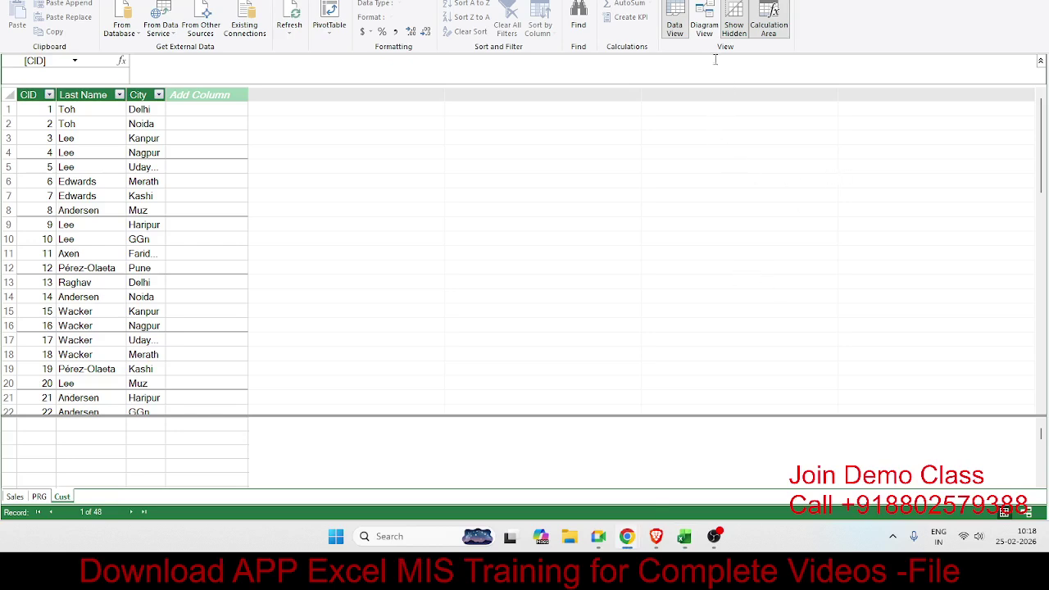
- Show the model as a diagram, enlarge the Sales table to reveal all fields and place it below and between PRG and Cust
{"action": "left_click", "coordinate": [706, 36]}
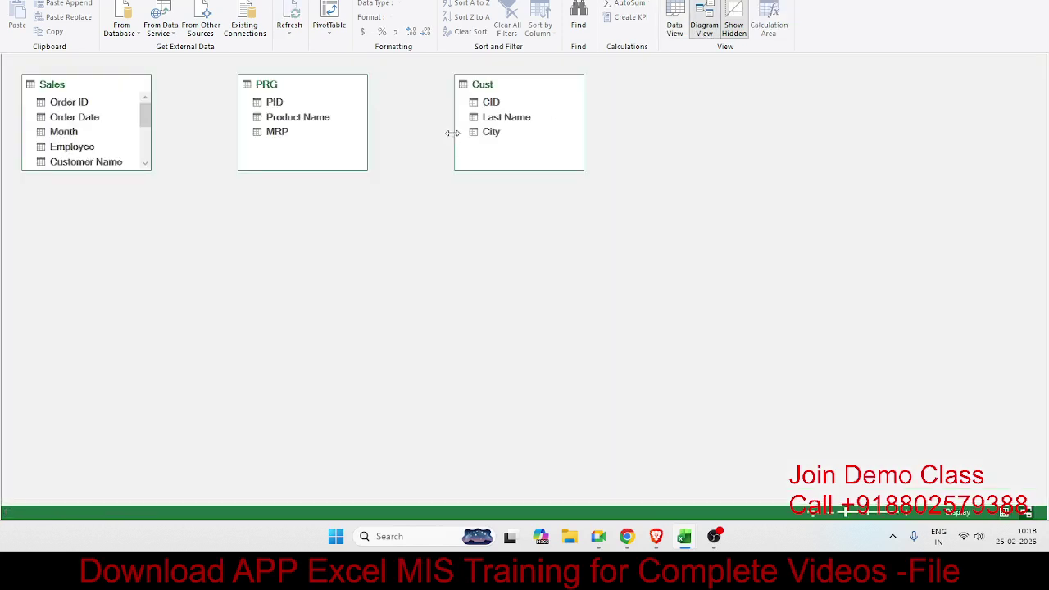
{"action": "left_click_drag", "start_coordinate": [79, 174], "coordinate": [67, 271]}
{"action": "left_click_drag", "start_coordinate": [58, 85], "coordinate": [397, 223]}
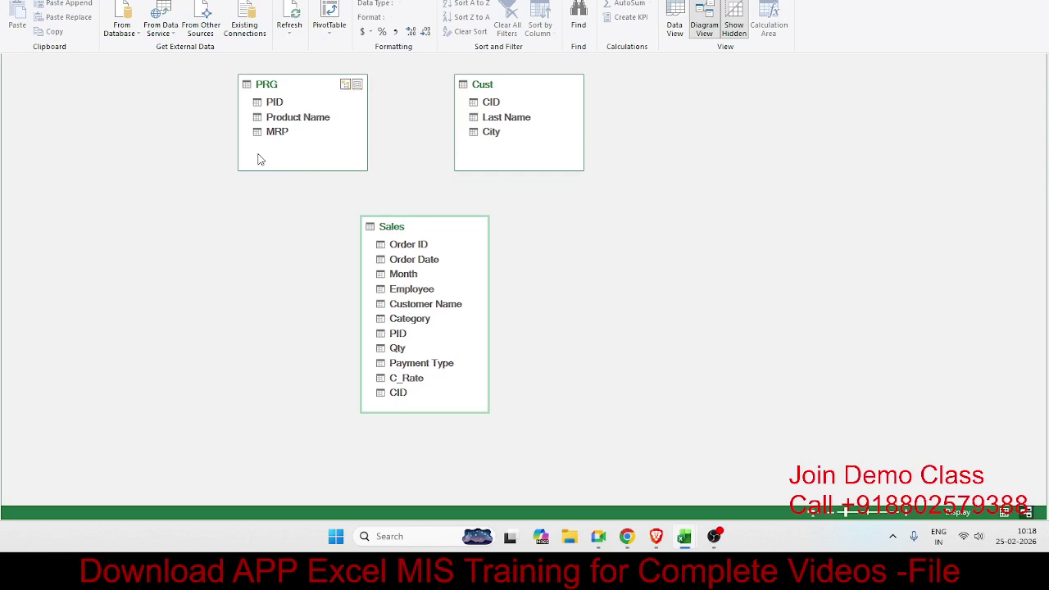
- Create a relationship from PID in the PRG table to PID in the Sales table
{"action": "left_click", "coordinate": [273, 104]}
{"action": "left_click_drag", "start_coordinate": [272, 109], "coordinate": [403, 336]}
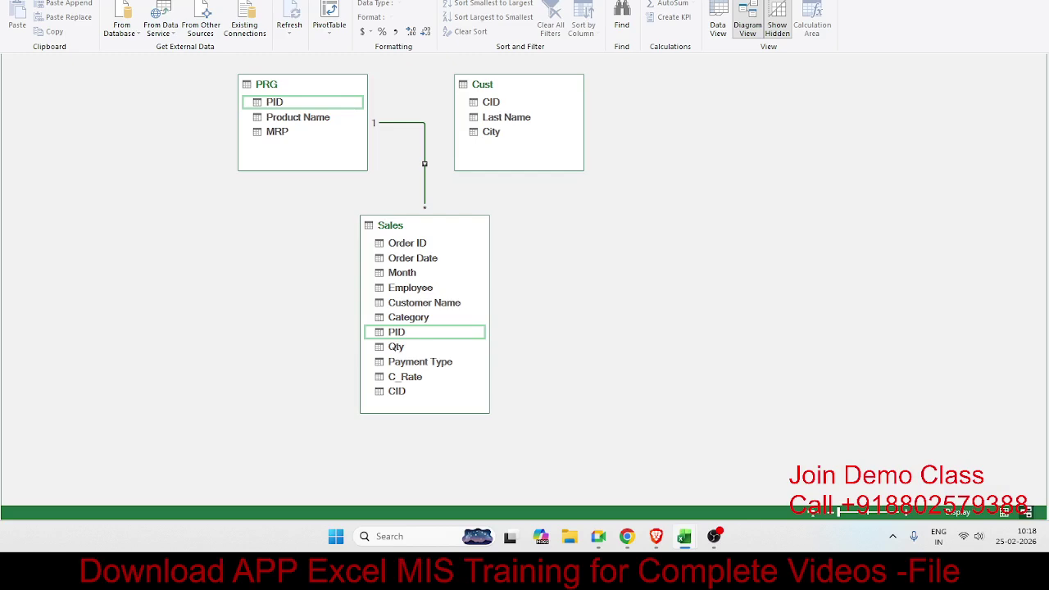
{"action": "key", "text": "alt+Tab"}
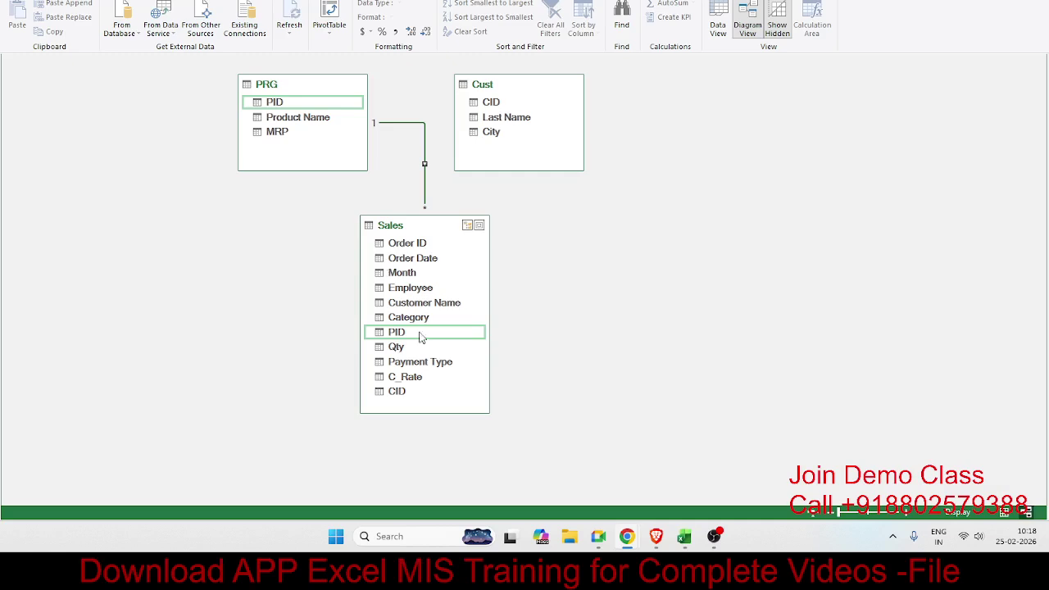
- Relate CID in Cust to CID in Sales, and spread the PRG and Cust tables out on either side of Sales
{"action": "left_click_drag", "start_coordinate": [516, 102], "coordinate": [403, 397]}
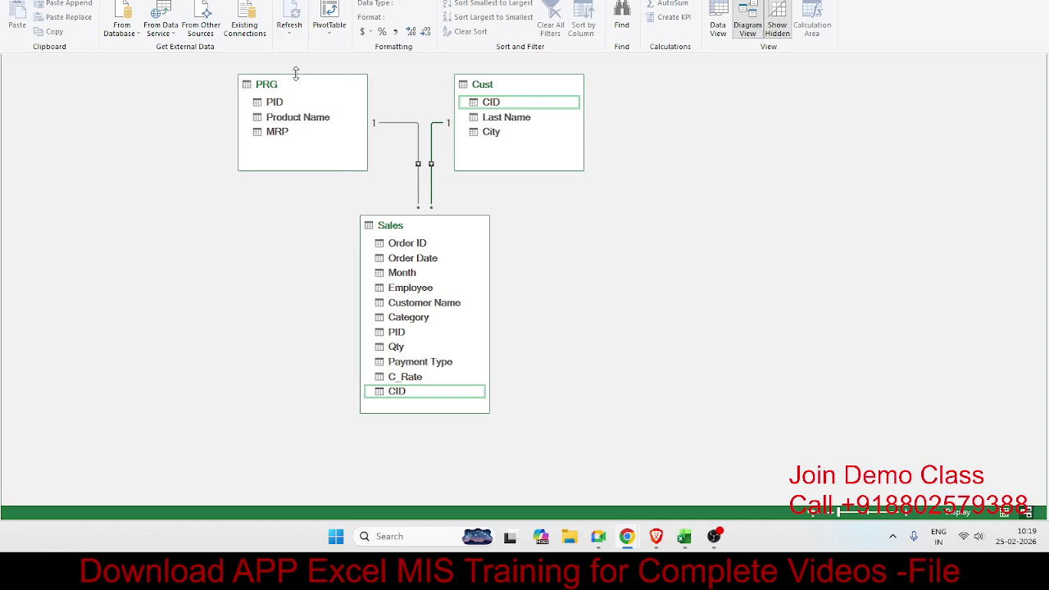
{"action": "left_click_drag", "start_coordinate": [297, 85], "coordinate": [117, 139]}
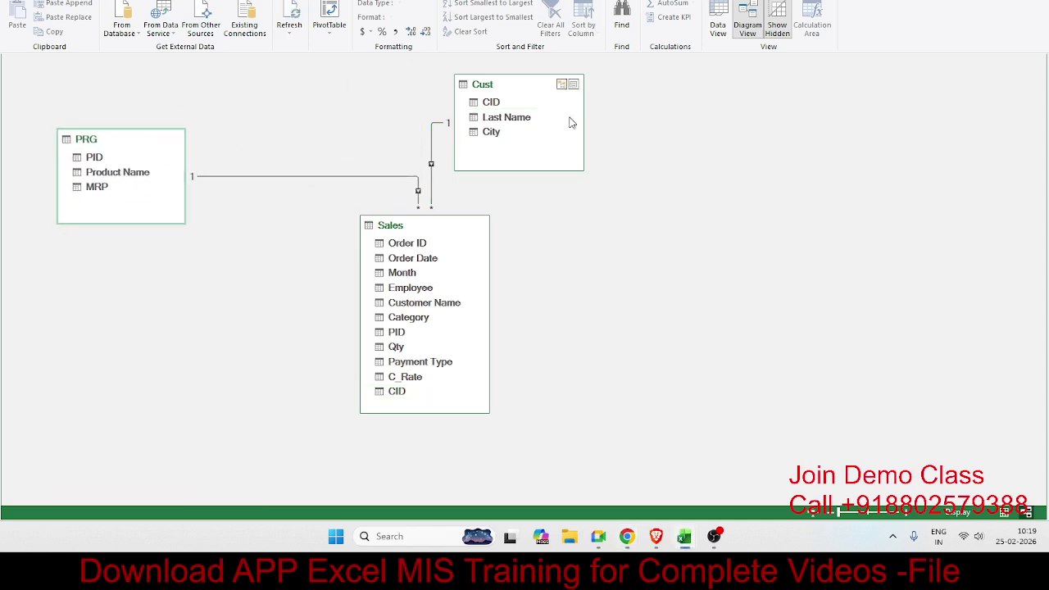
{"action": "left_click_drag", "start_coordinate": [508, 84], "coordinate": [731, 129]}
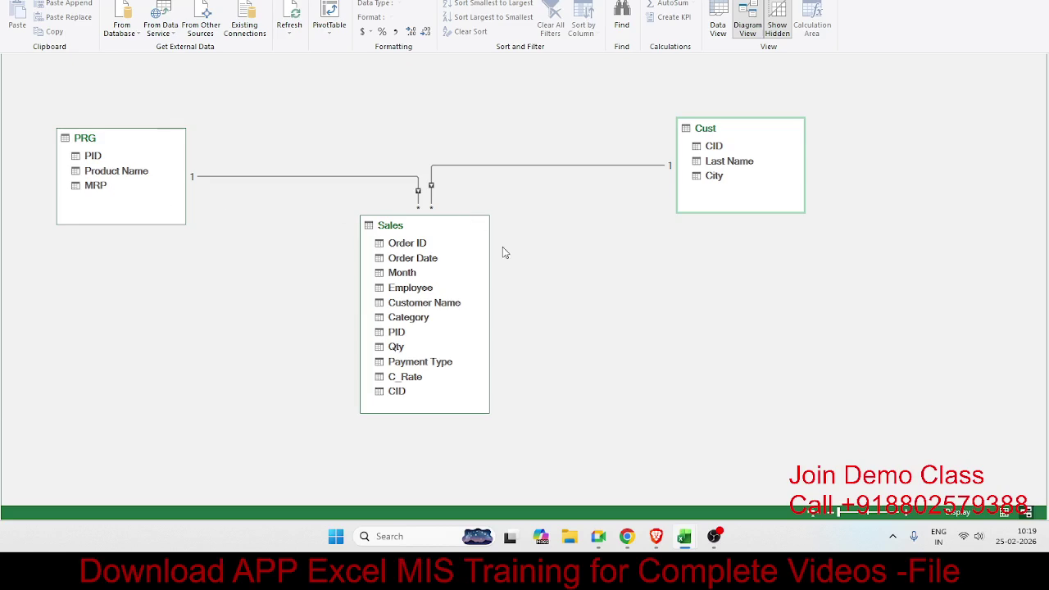
- Compare the PID column in the Sales data with the PRG table, checking the product and MRP for PID 23
{"action": "left_click", "coordinate": [717, 10]}
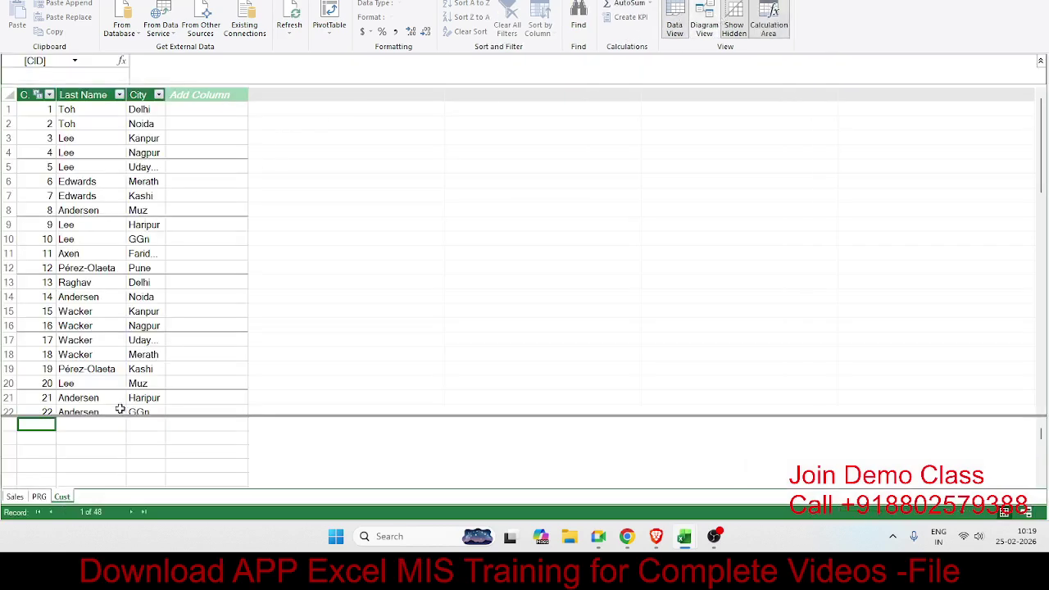
{"action": "left_click", "coordinate": [16, 498]}
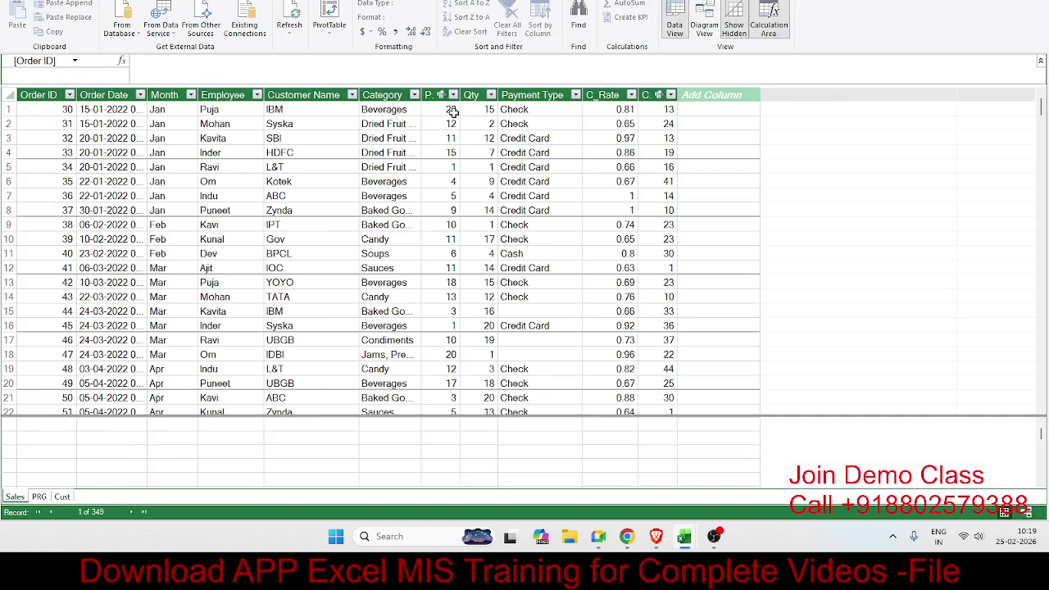
{"action": "left_click", "coordinate": [451, 111]}
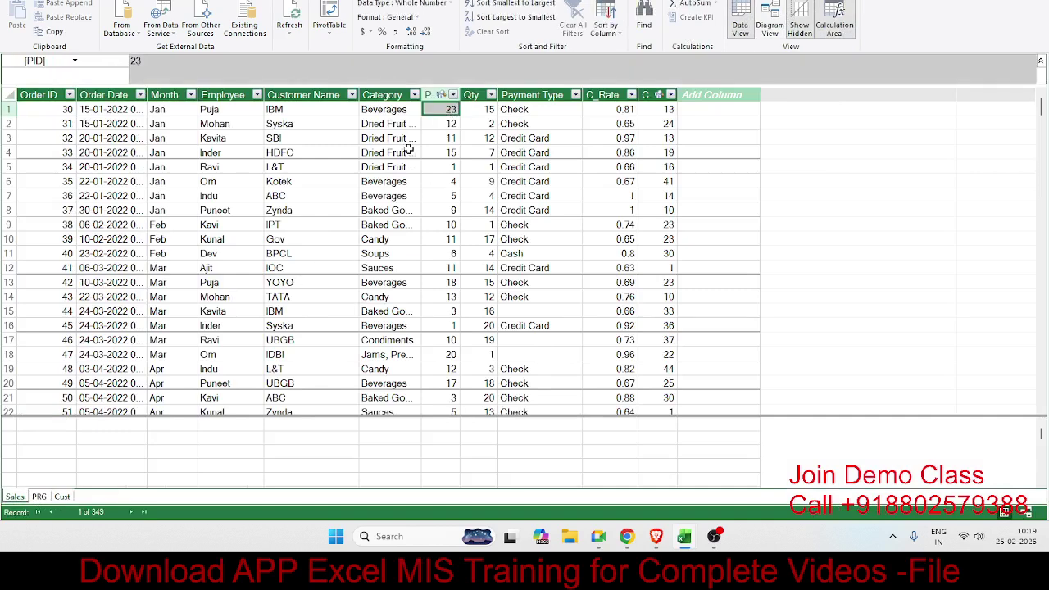
{"action": "left_click", "coordinate": [38, 497]}
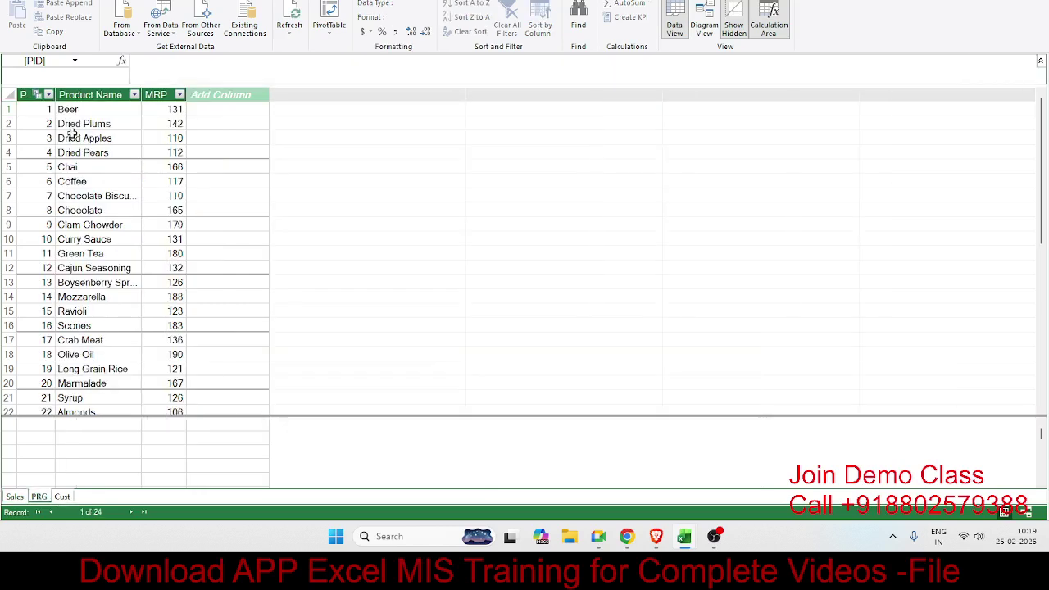
{"action": "left_click", "coordinate": [27, 92]}
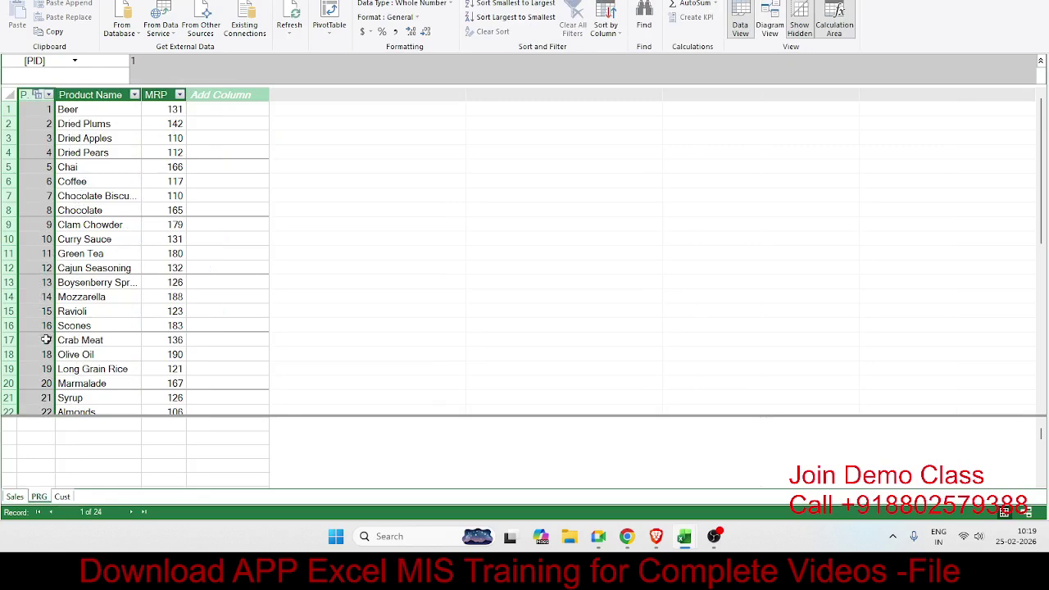
{"action": "scroll", "coordinate": [44, 398], "scroll_direction": "down", "scroll_amount": 1}
{"action": "left_click_drag", "start_coordinate": [45, 384], "coordinate": [146, 395]}
{"action": "left_click", "coordinate": [154, 383]}
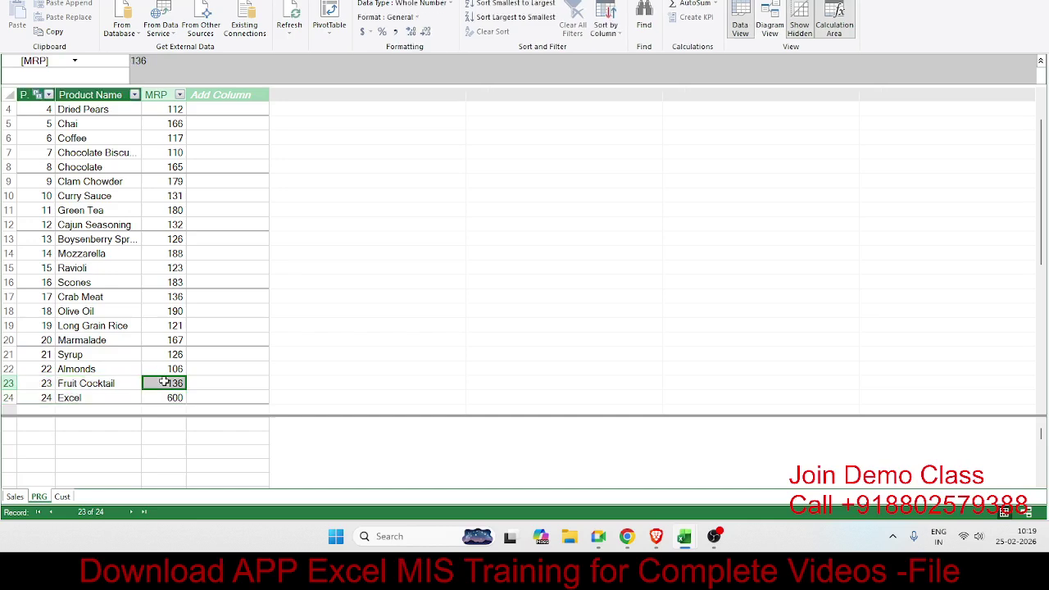
{"action": "left_click", "coordinate": [15, 498]}
{"action": "left_click", "coordinate": [285, 280]}
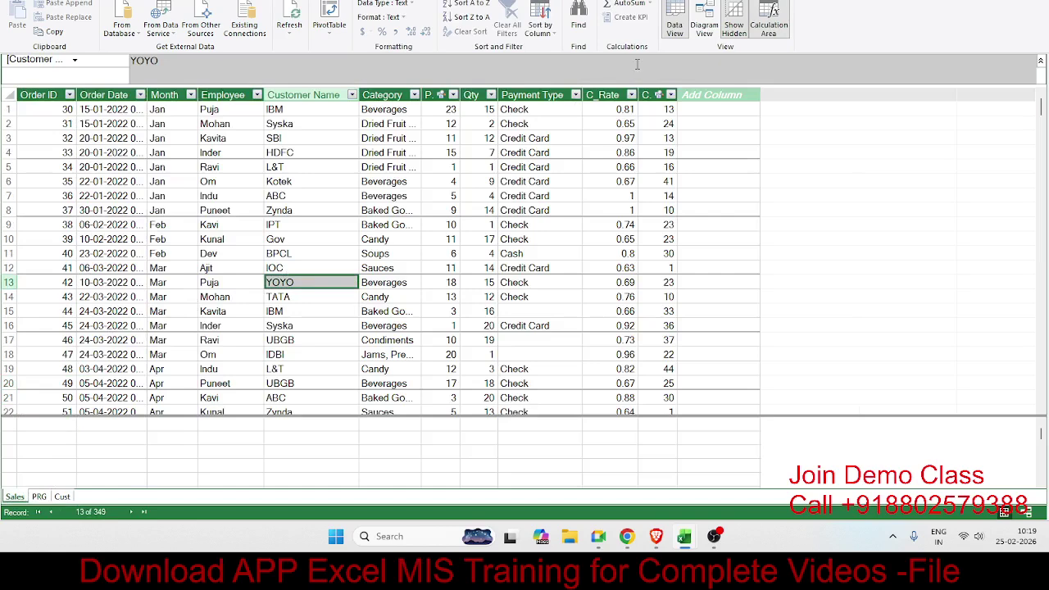
- Review the relationship diagram again, and examine the PID and Payment Type columns in the Sales data
{"action": "left_click", "coordinate": [703, 33]}
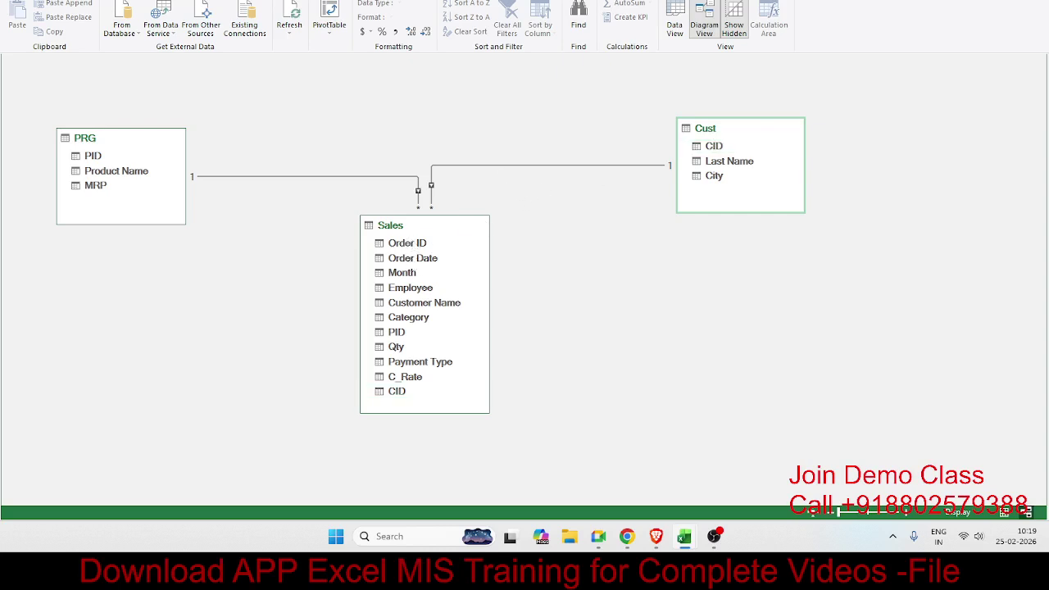
{"action": "left_click", "coordinate": [627, 536]}
{"action": "left_click", "coordinate": [674, 31]}
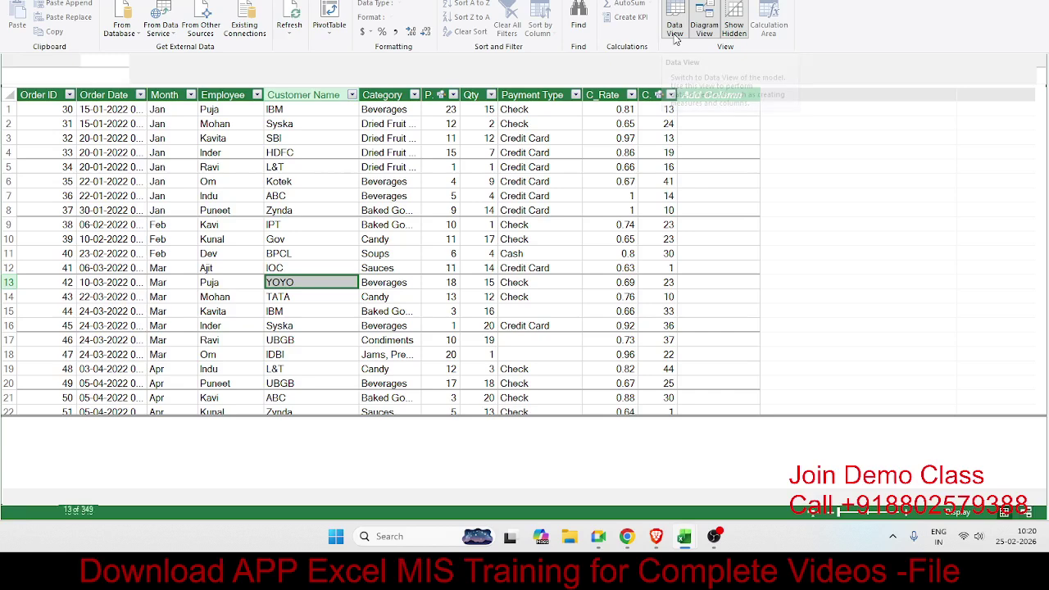
{"action": "left_click", "coordinate": [429, 87]}
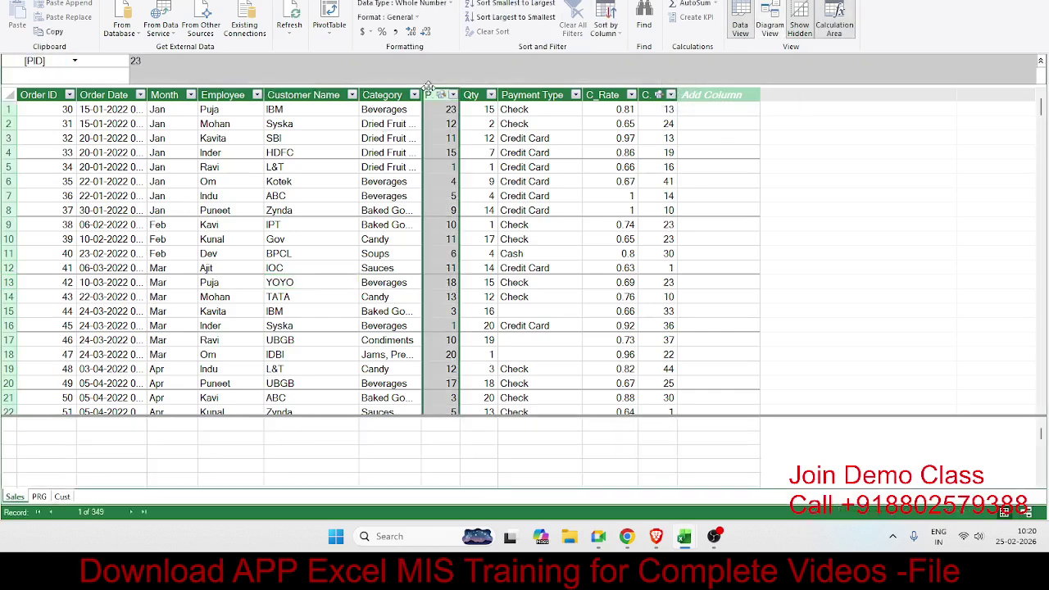
{"action": "left_click", "coordinate": [513, 95]}
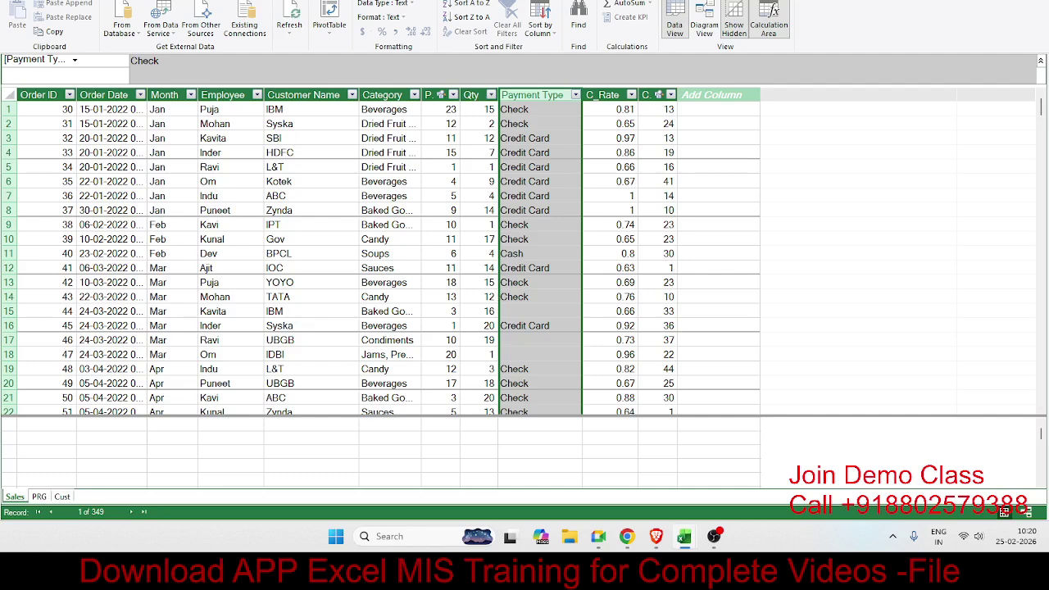
{"action": "left_click", "coordinate": [543, 137]}
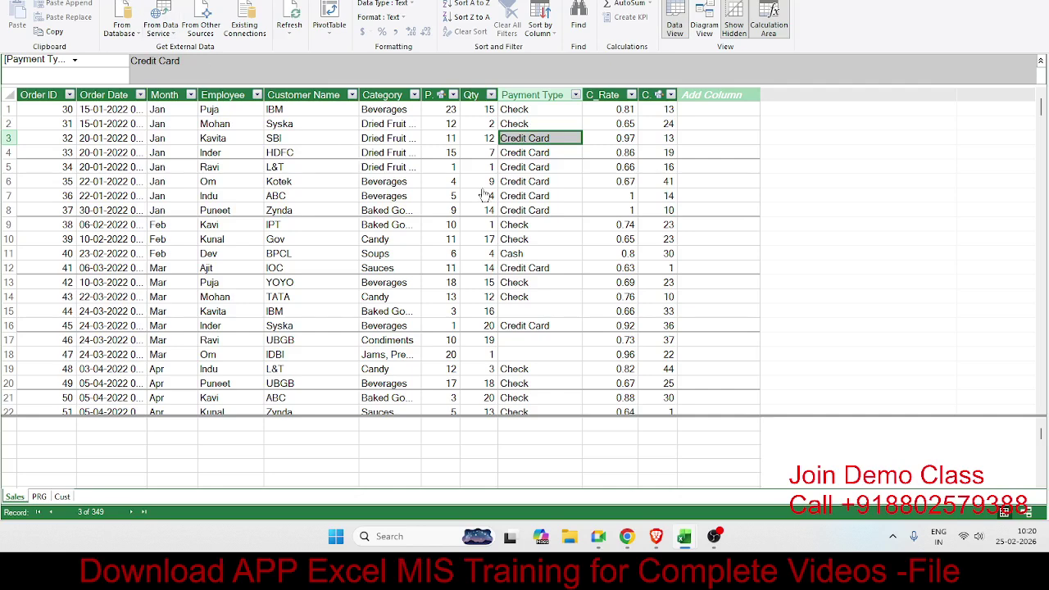
{"action": "left_click", "coordinate": [537, 196]}
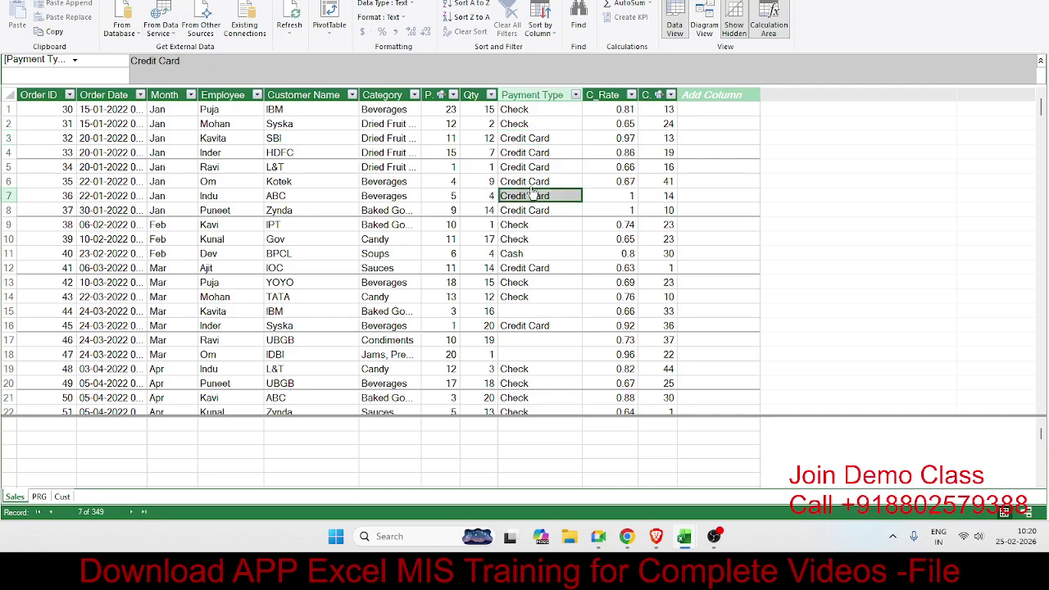
- Insert a calculated column before Payment Type in the Sales table and name it MRP
{"action": "left_click", "coordinate": [538, 94]}
{"action": "right_click", "coordinate": [540, 96]}
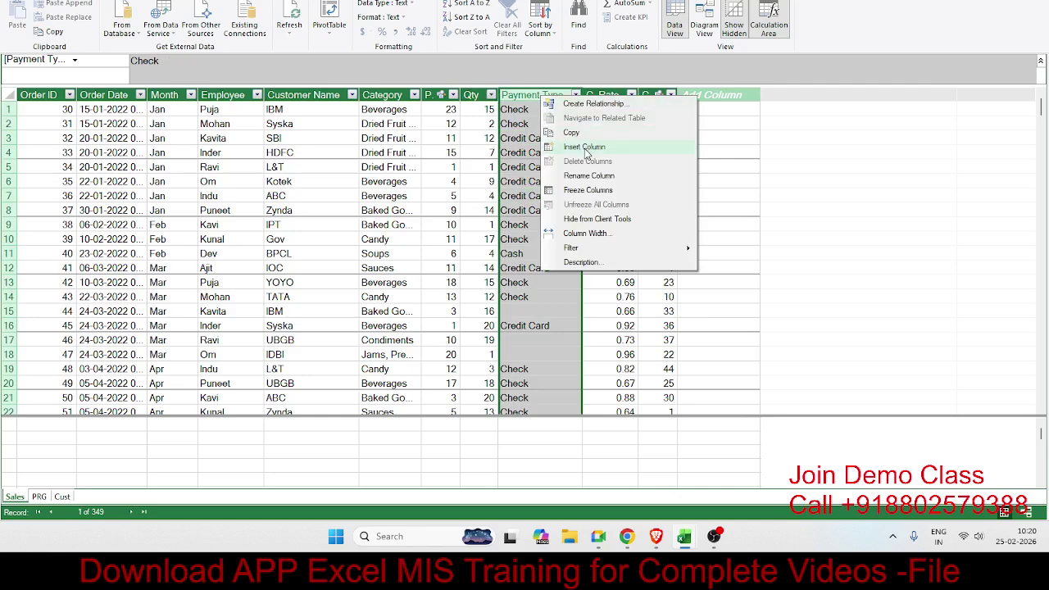
{"action": "left_click", "coordinate": [585, 148]}
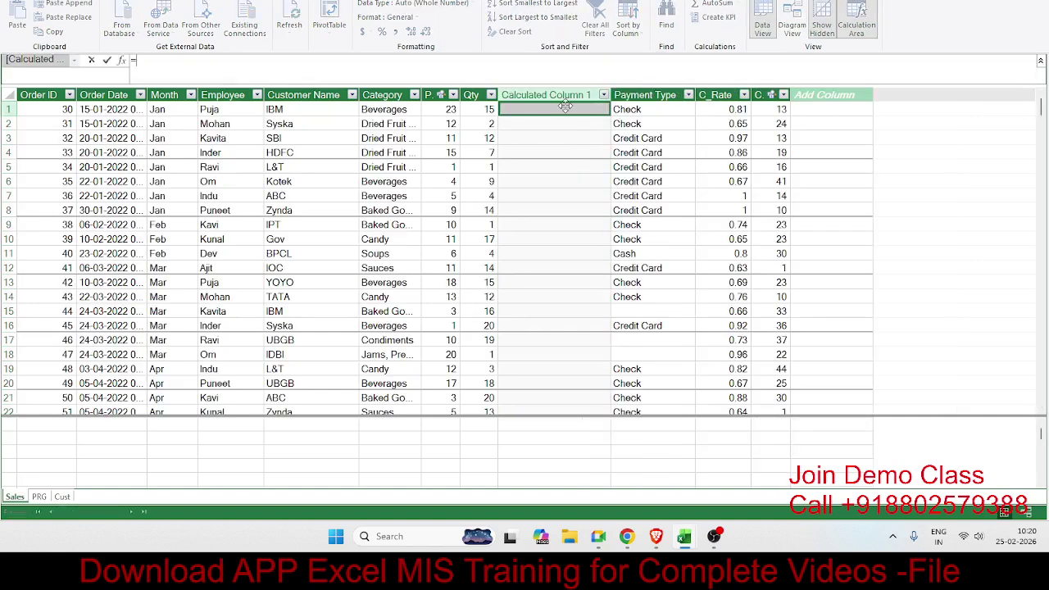
{"action": "double_click", "coordinate": [565, 96]}
{"action": "key", "text": "BackSpace"}
{"action": "type", "text": "MRP"}
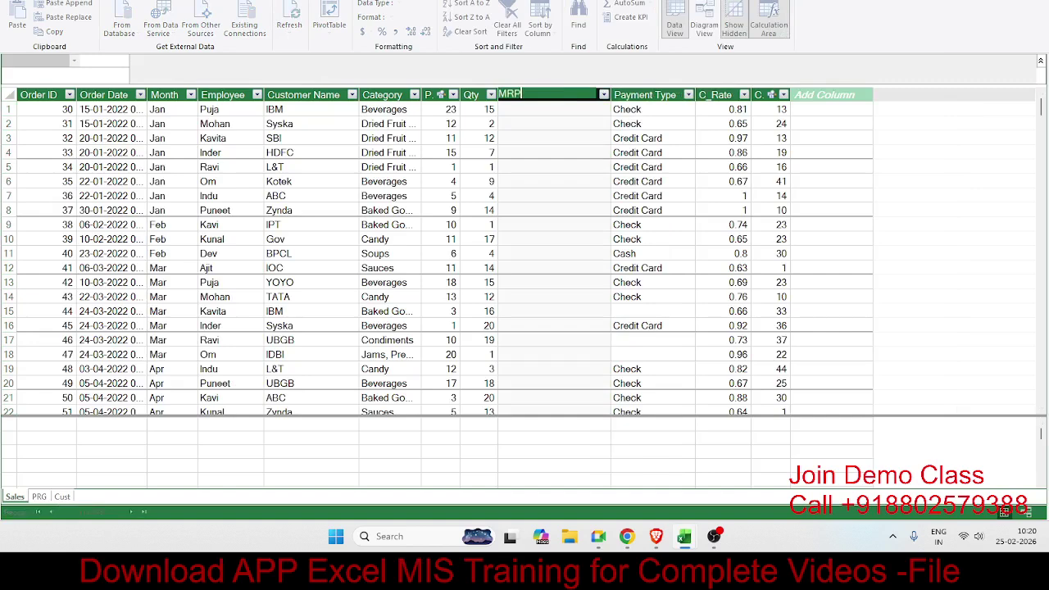
{"action": "key", "text": "Return"}
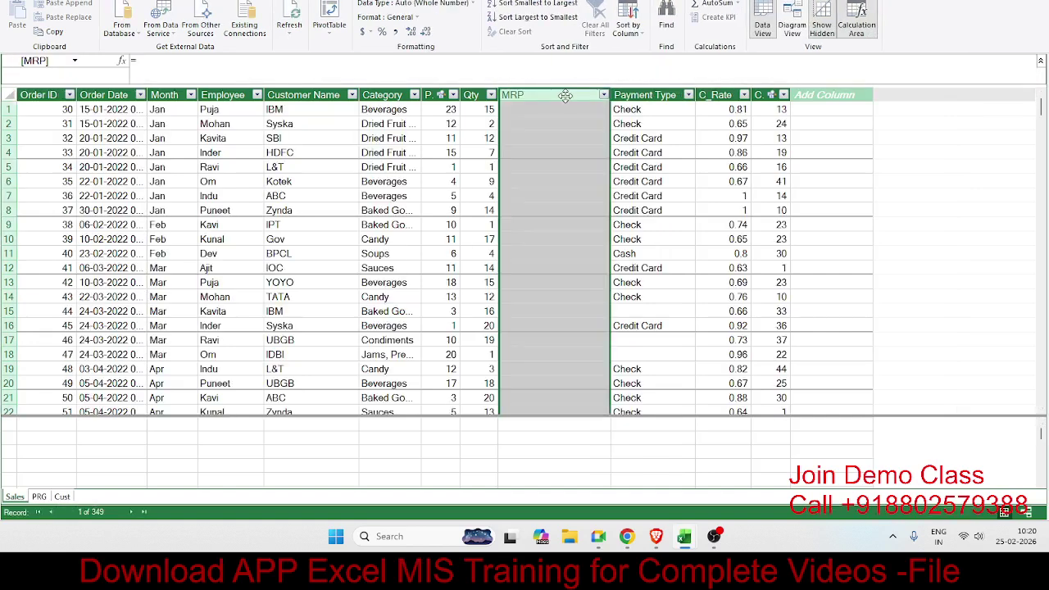
- Fill the MRP column of the Sales table with the formula =RELATED(PRG[MRP])
{"action": "left_click", "coordinate": [540, 105]}
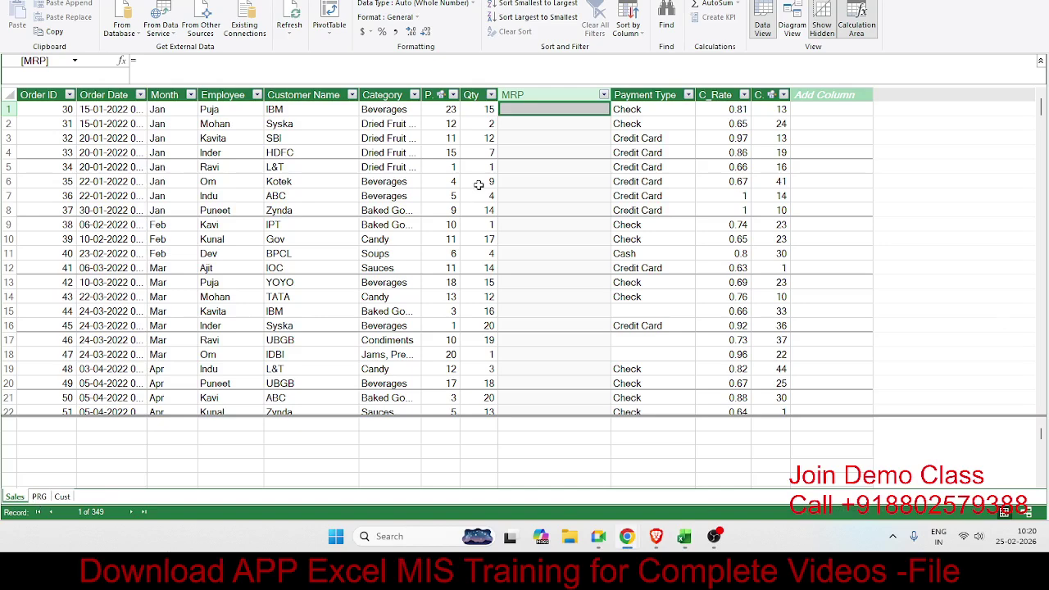
{"action": "left_click", "coordinate": [197, 67]}
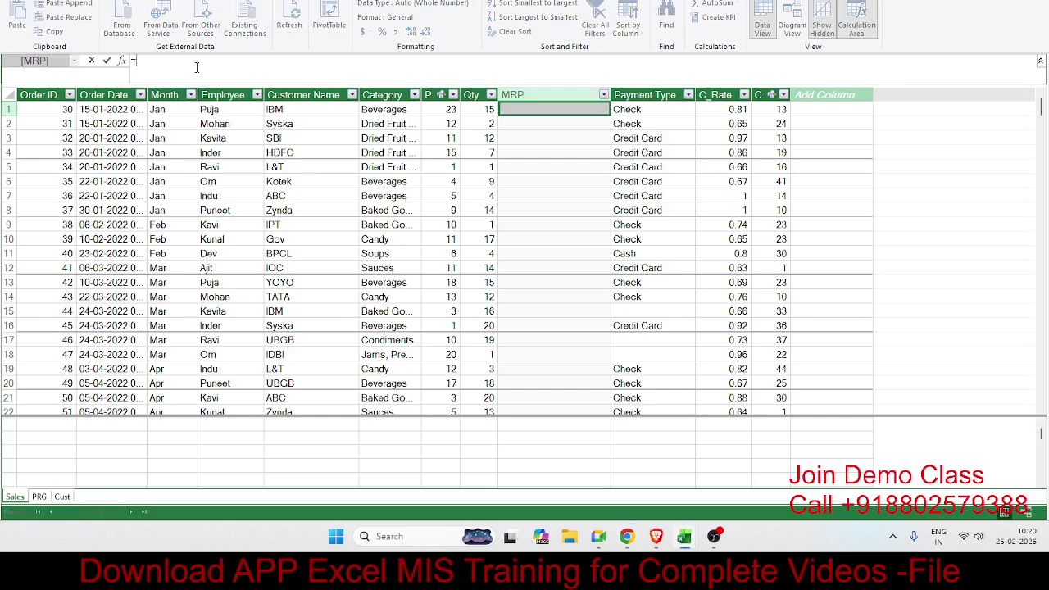
{"action": "type", "text": "re"}
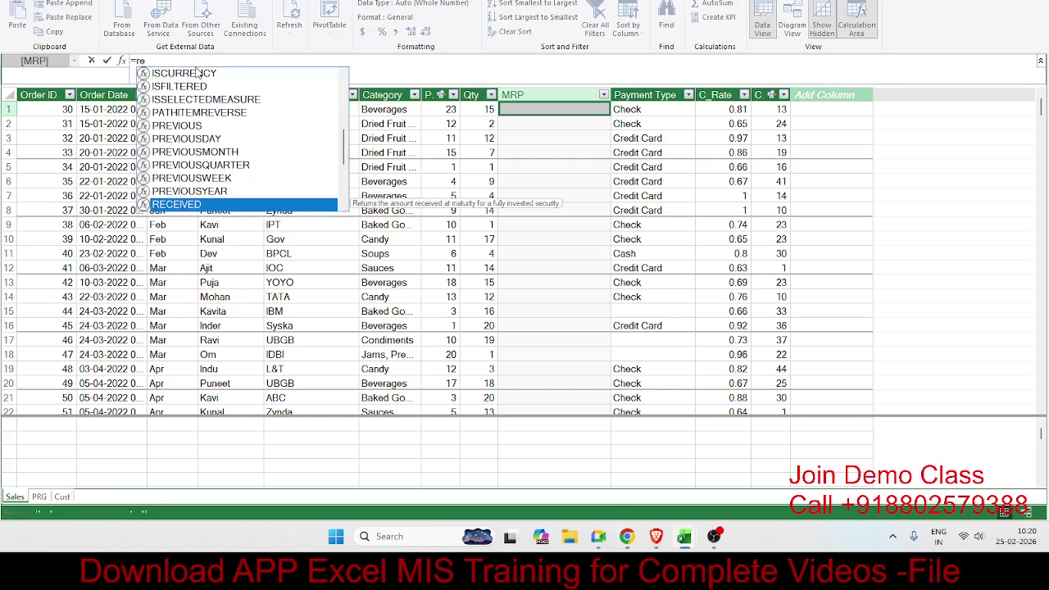
{"action": "key", "text": "Down"}
{"action": "key", "text": "Tab"}
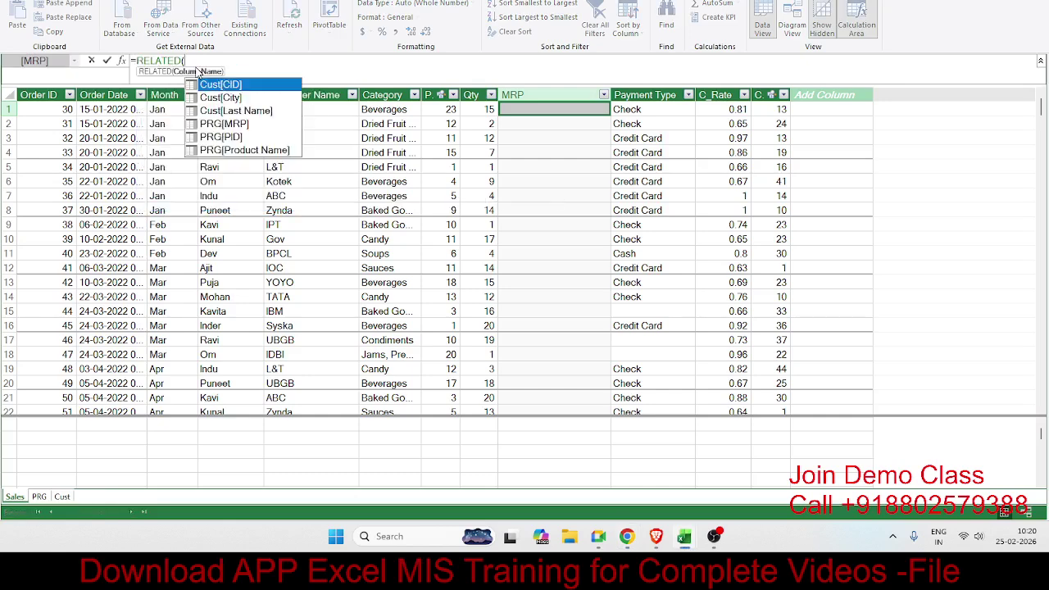
{"action": "key", "text": "Down"}
{"action": "key", "text": "Down"}
{"action": "key", "text": "Down"}
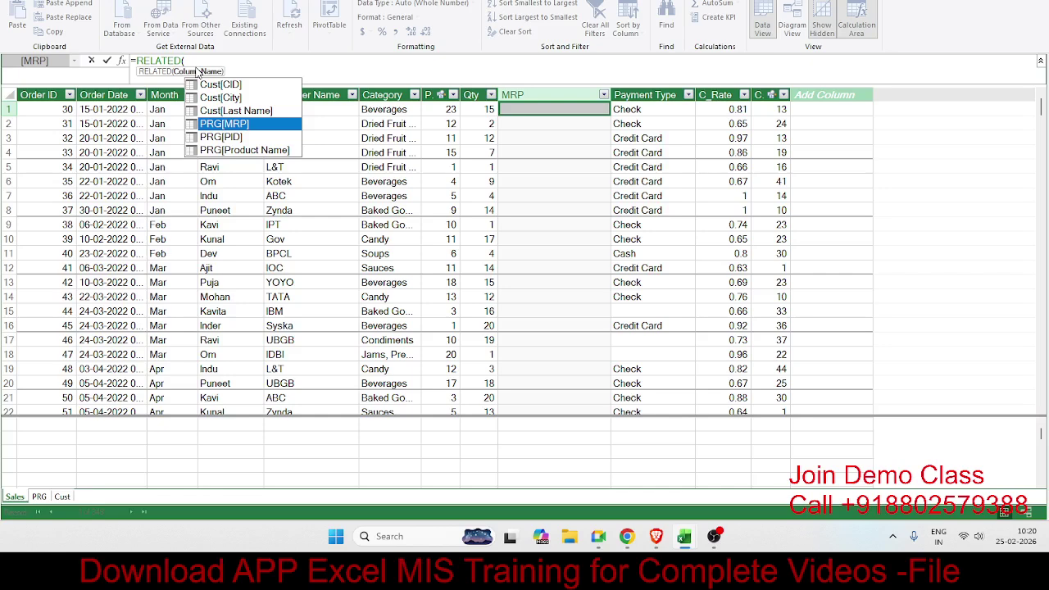
{"action": "key", "text": "Tab"}
{"action": "type", "text": ")"}
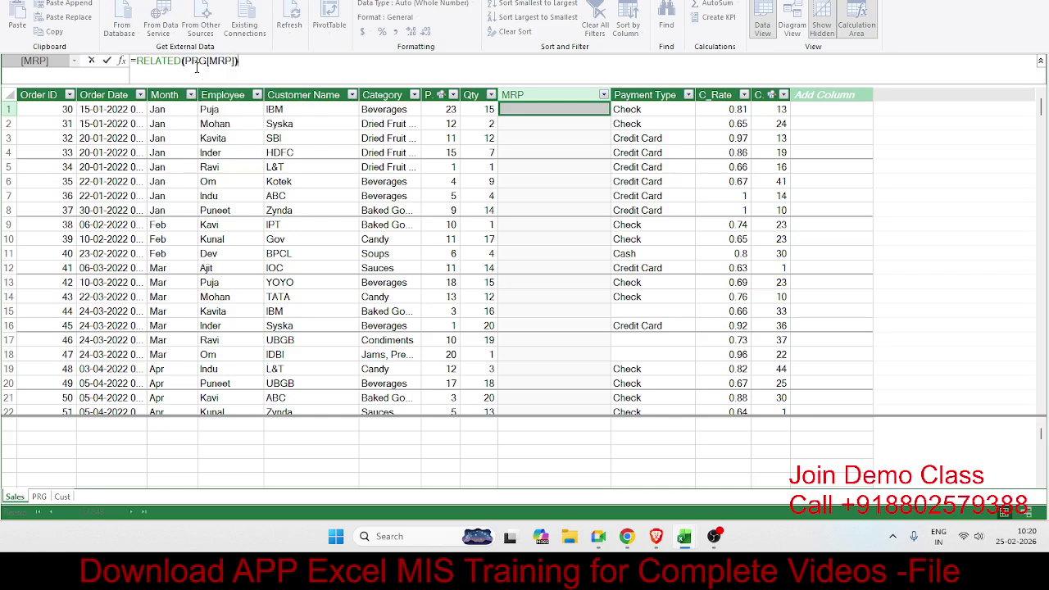
{"action": "key", "text": "Return"}
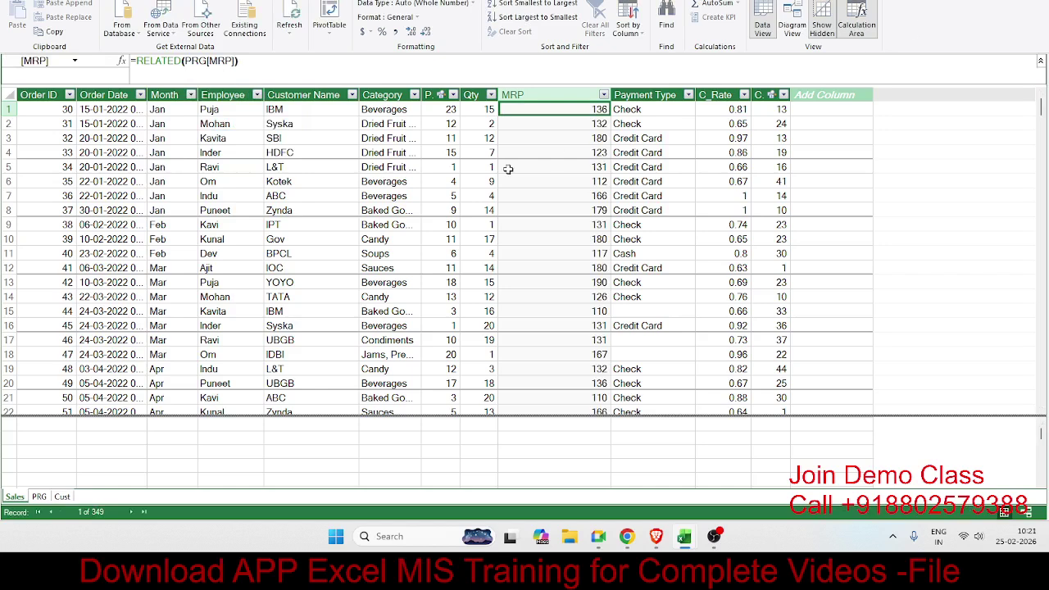
- Compare the PID values with the MRP values in the Sales rows, and review the table relationships in the diagram
{"action": "left_click", "coordinate": [449, 111]}
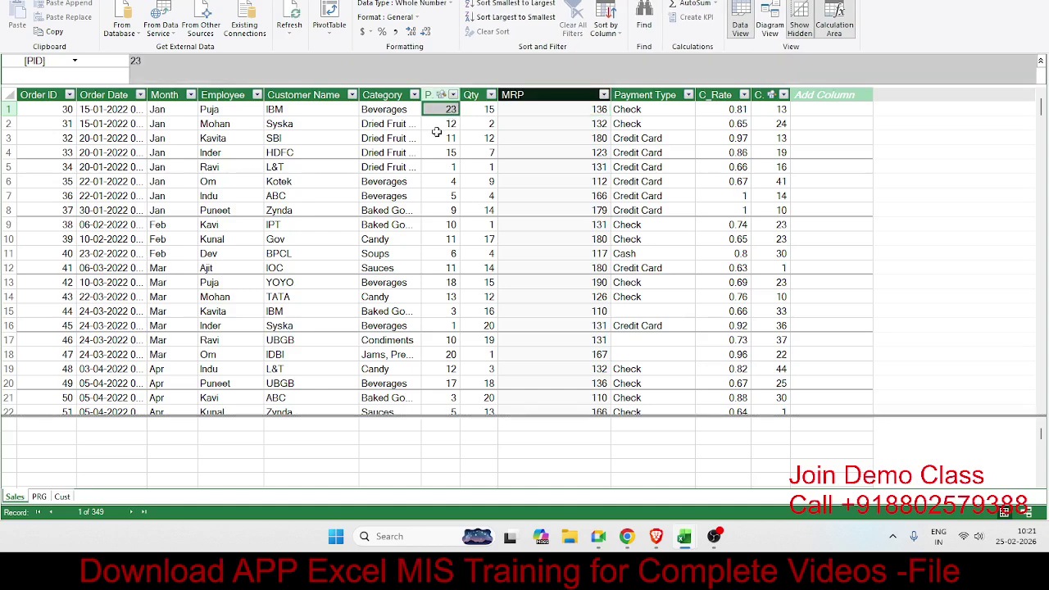
{"action": "left_click", "coordinate": [538, 109]}
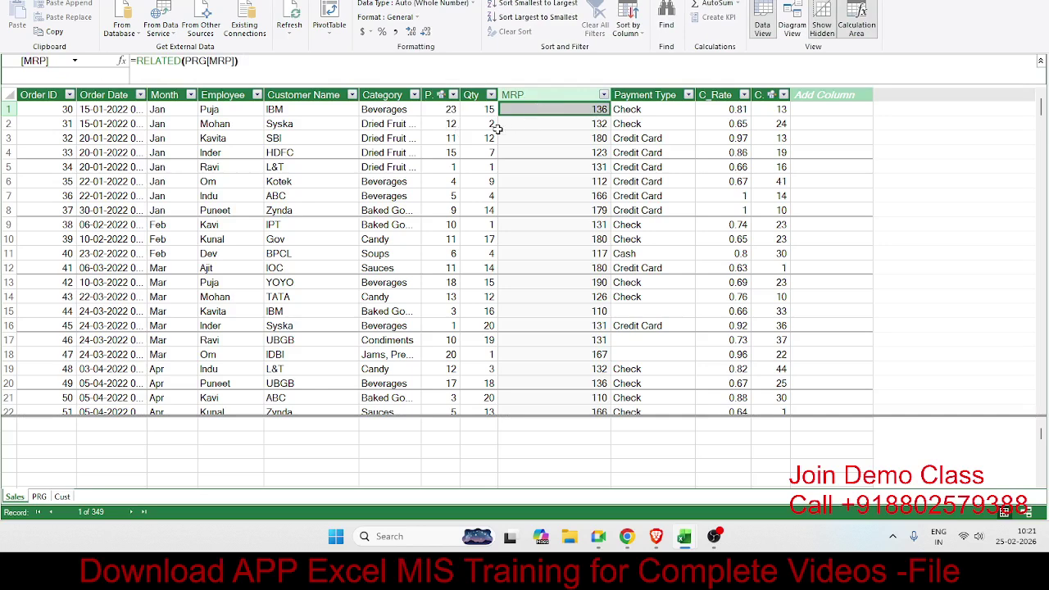
{"action": "left_click", "coordinate": [429, 124]}
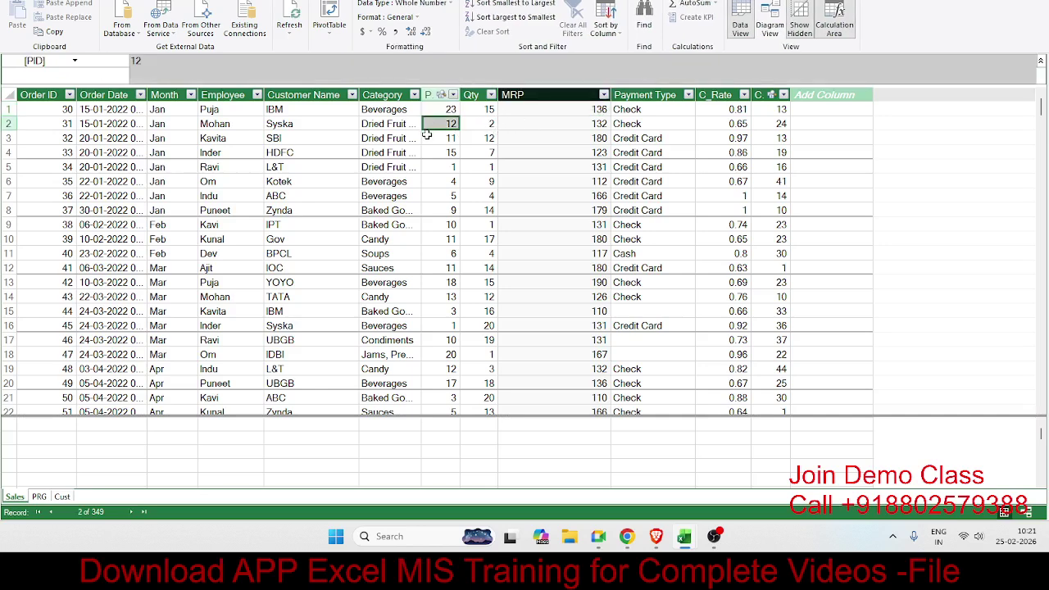
{"action": "left_click", "coordinate": [530, 120]}
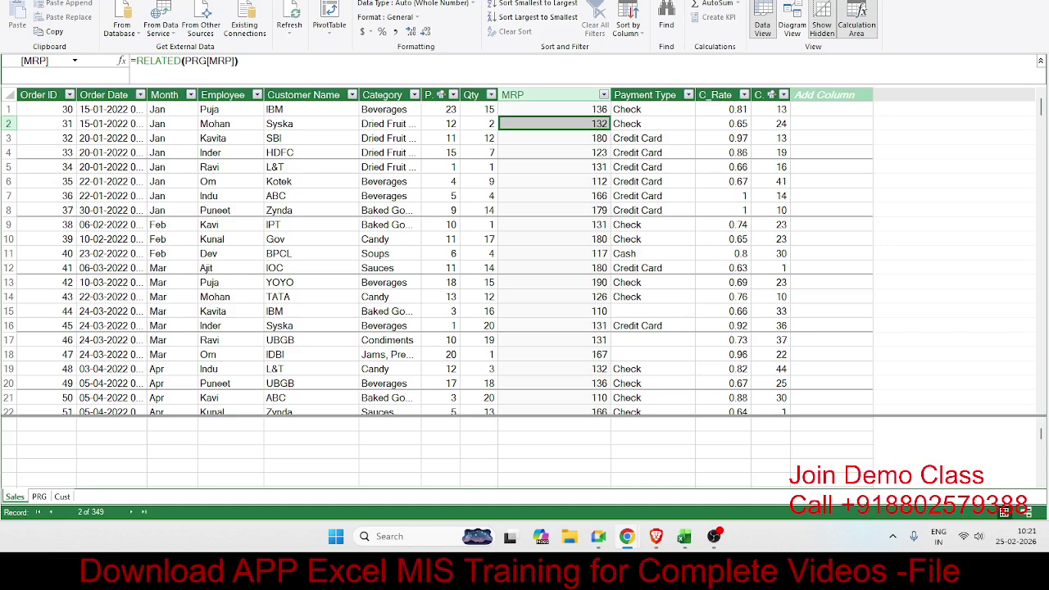
{"action": "left_click", "coordinate": [795, 30]}
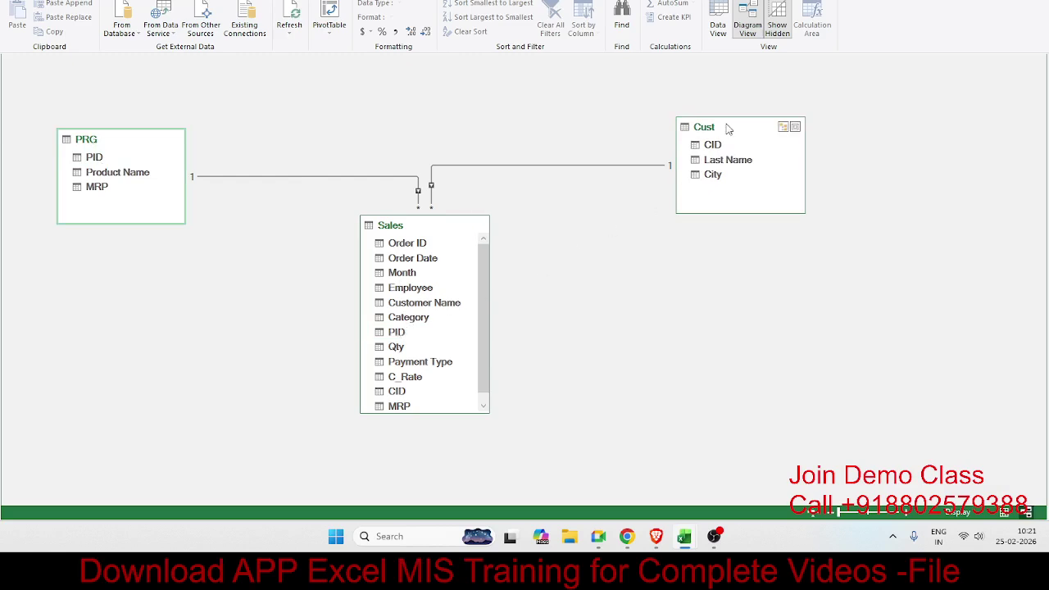
{"action": "left_click", "coordinate": [718, 32]}
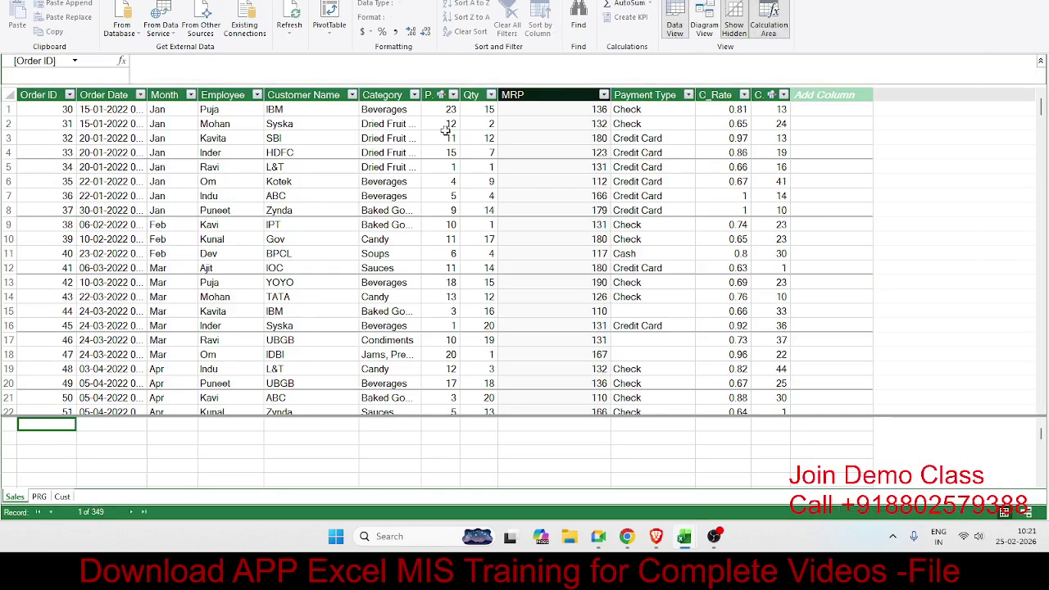
{"action": "left_click", "coordinate": [467, 167]}
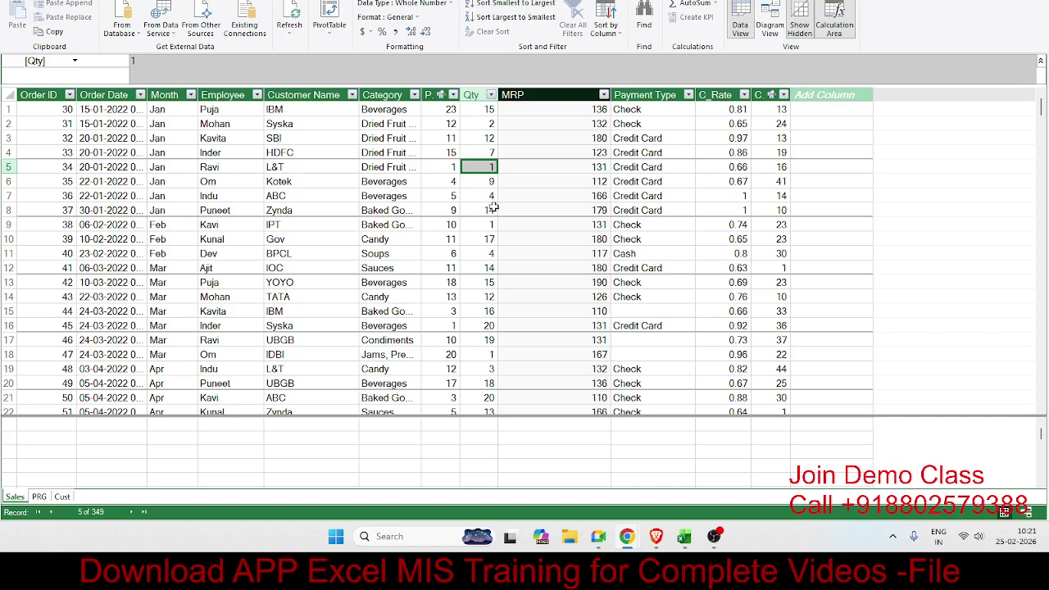
{"action": "left_click", "coordinate": [554, 178]}
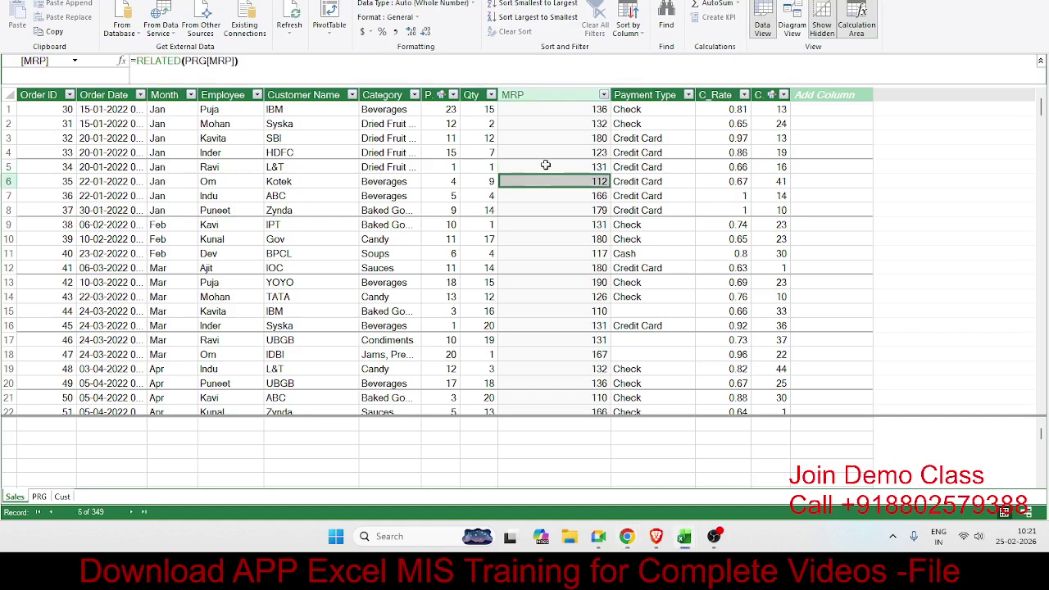
{"action": "left_click", "coordinate": [561, 110]}
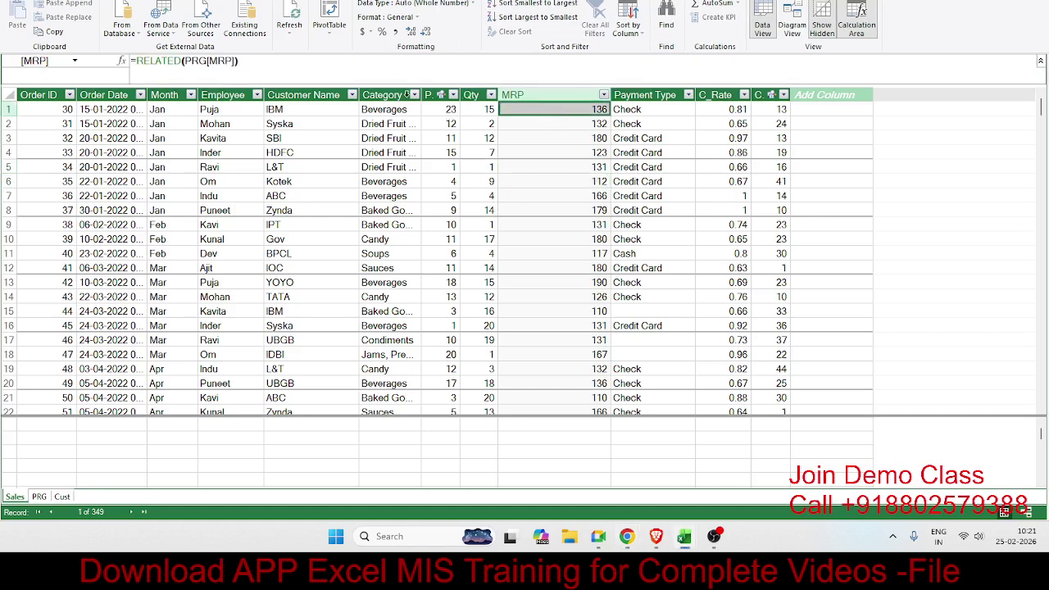
- Widen the PID column in the Sales table so that its full heading fits, and select the first PID value
{"action": "left_click_drag", "start_coordinate": [460, 94], "coordinate": [476, 94]}
{"action": "left_click", "coordinate": [434, 96]}
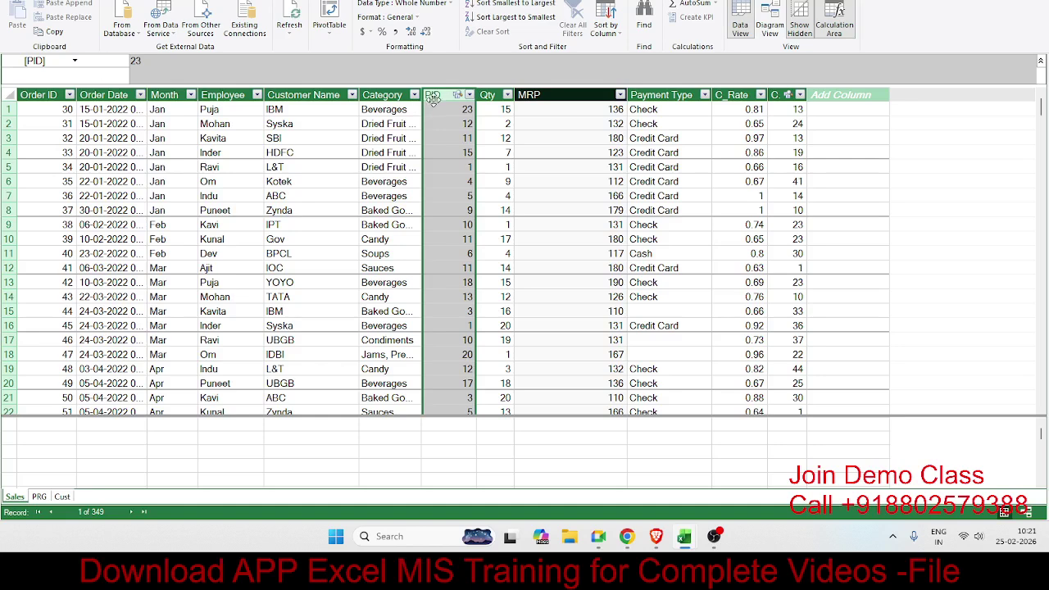
{"action": "left_click", "coordinate": [445, 109]}
{"action": "left_click", "coordinate": [445, 109]}
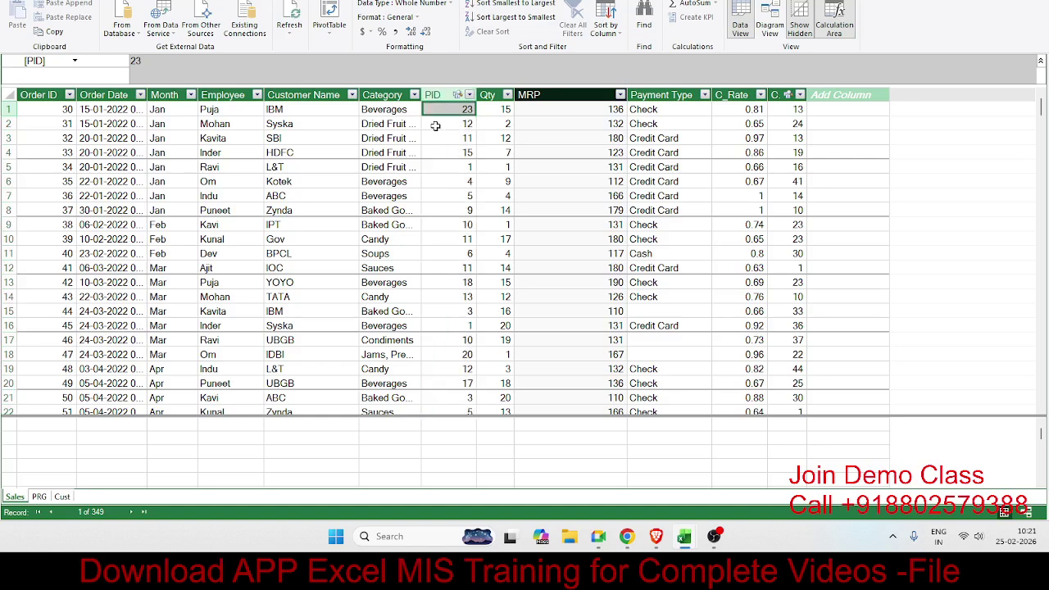
- Look up PID 23 and its MRP in the PRG table, and check them against the MRP column in Sales
{"action": "left_click", "coordinate": [41, 497]}
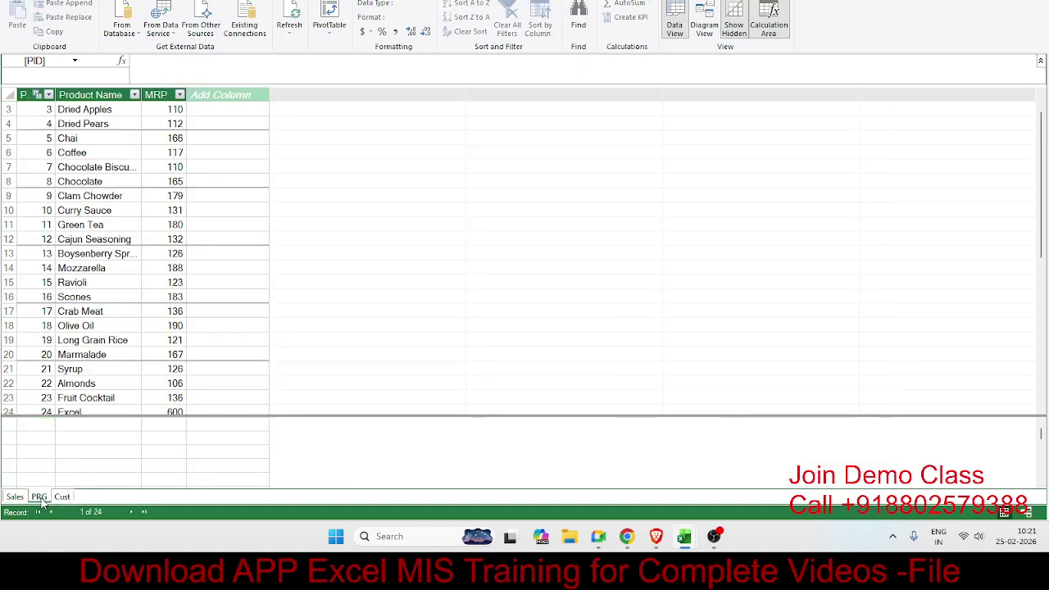
{"action": "left_click", "coordinate": [35, 91]}
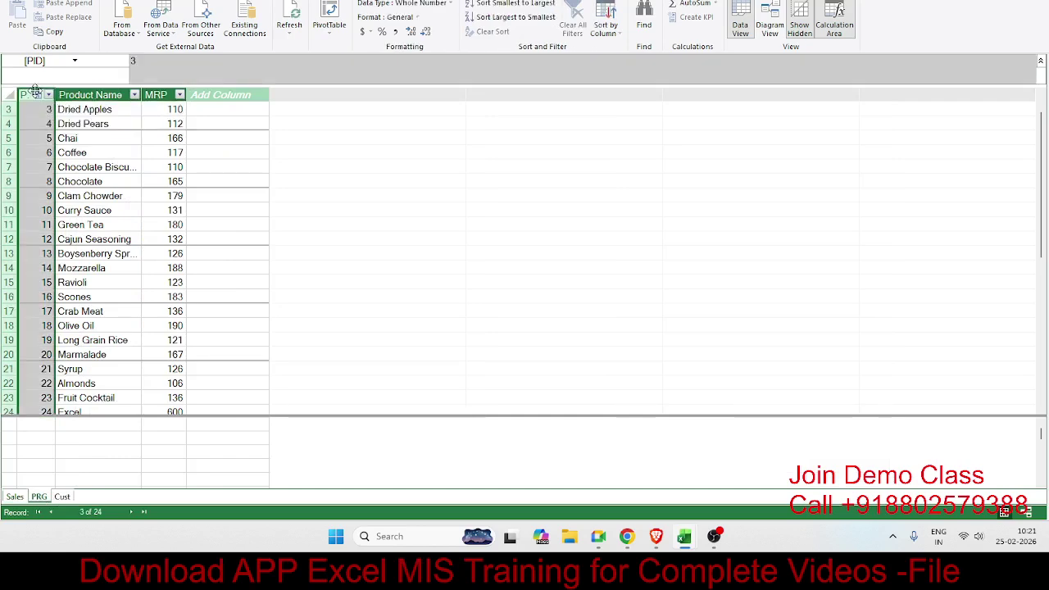
{"action": "scroll", "coordinate": [37, 279], "scroll_direction": "down", "scroll_amount": 1}
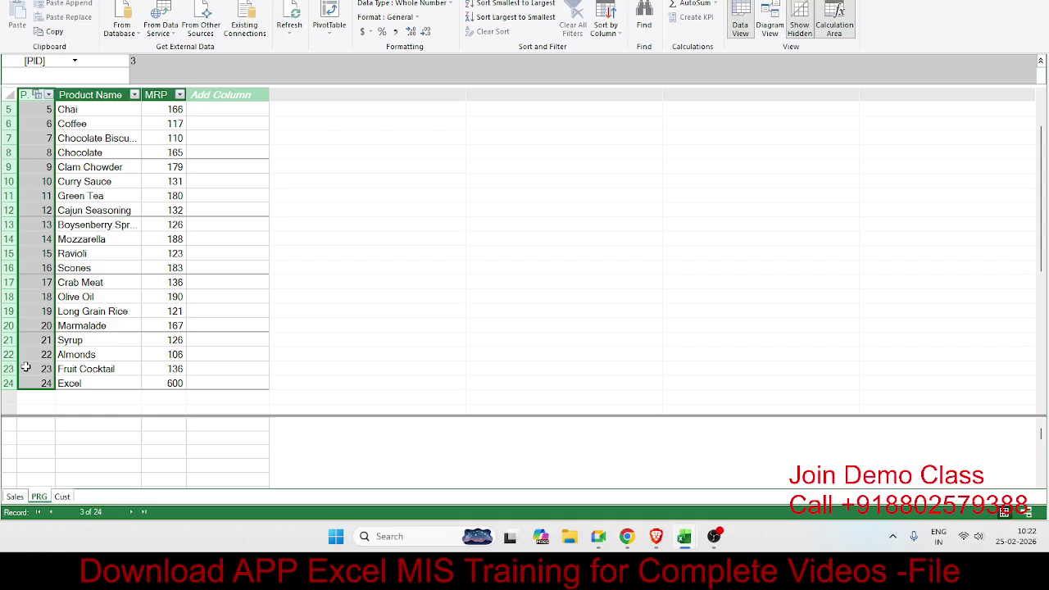
{"action": "left_click", "coordinate": [35, 369]}
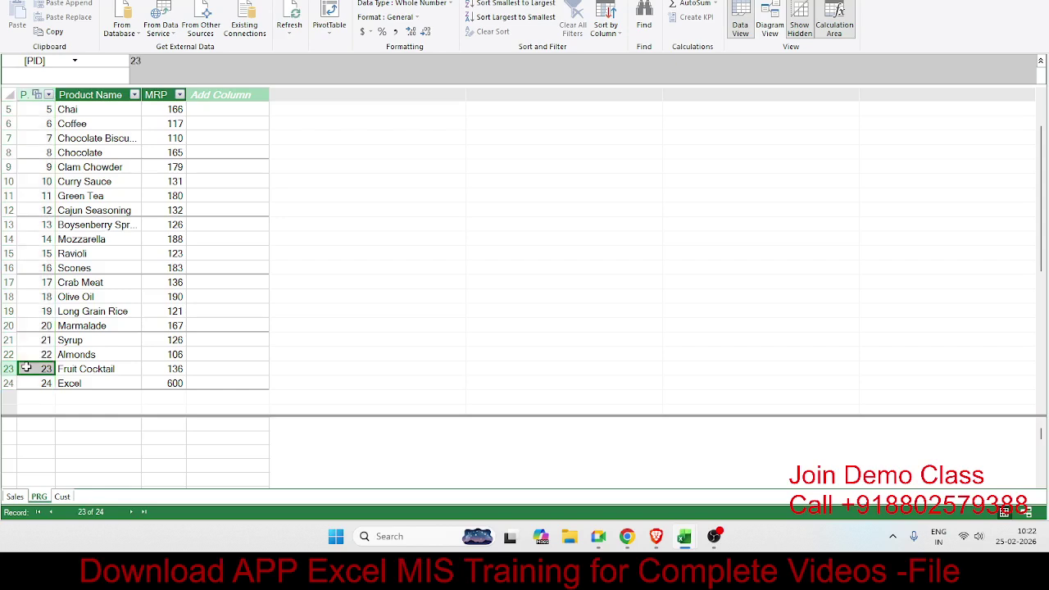
{"action": "left_click", "coordinate": [171, 370]}
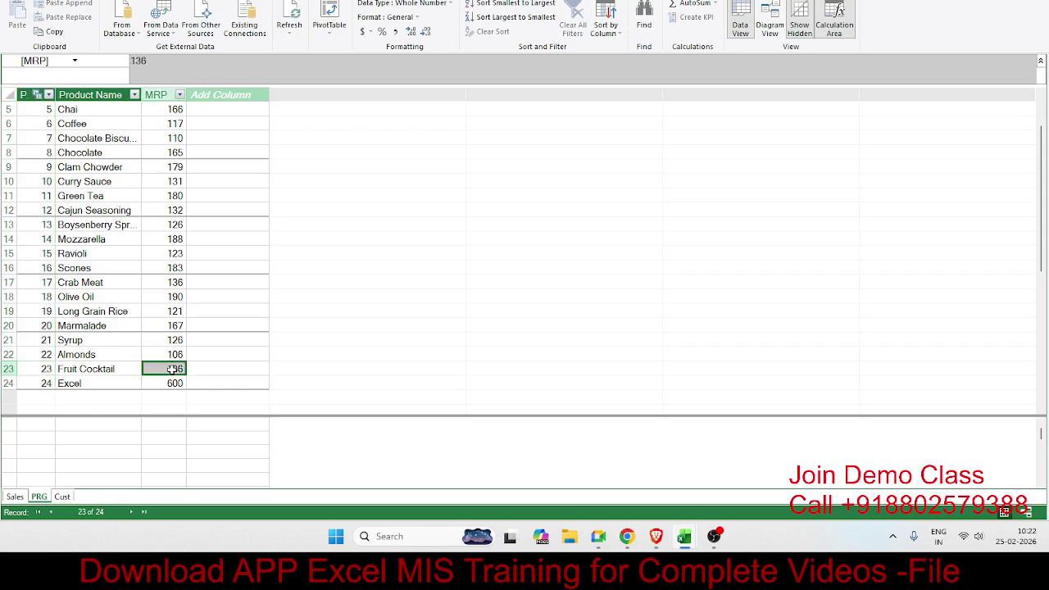
{"action": "left_click", "coordinate": [18, 501]}
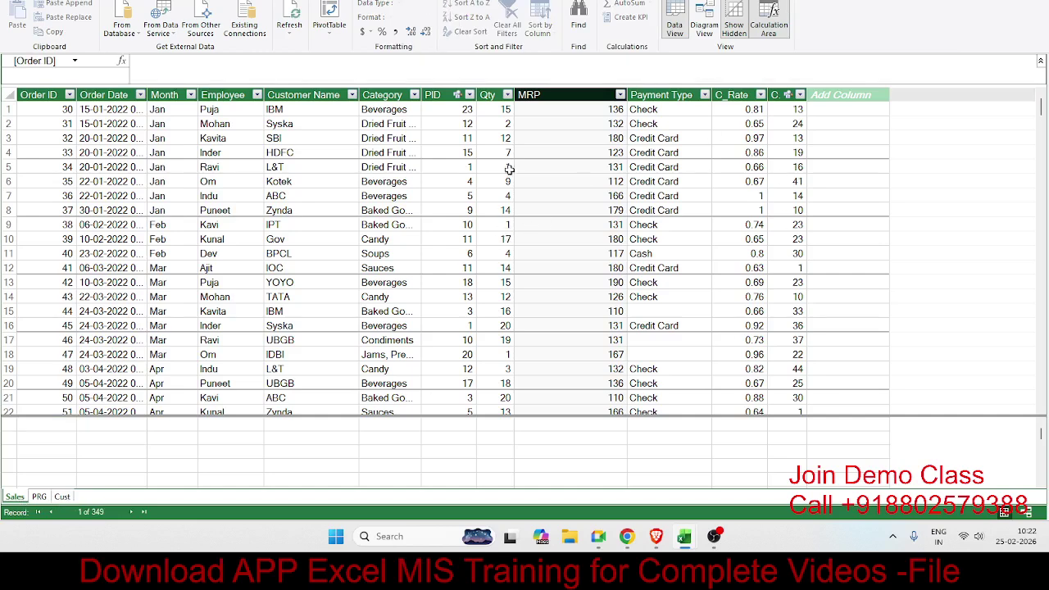
{"action": "left_click", "coordinate": [507, 139]}
{"action": "left_click", "coordinate": [562, 125]}
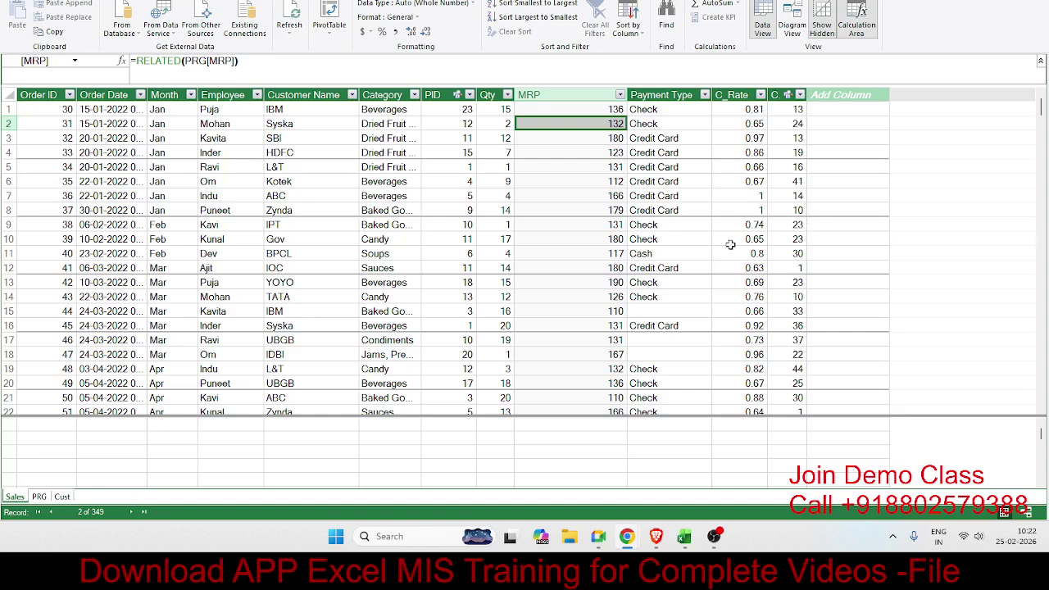
- Insert a calculated column before Payment Type in the Sales table and name it Amt
{"action": "left_click", "coordinate": [656, 95]}
{"action": "right_click", "coordinate": [655, 96]}
{"action": "left_click", "coordinate": [696, 146]}
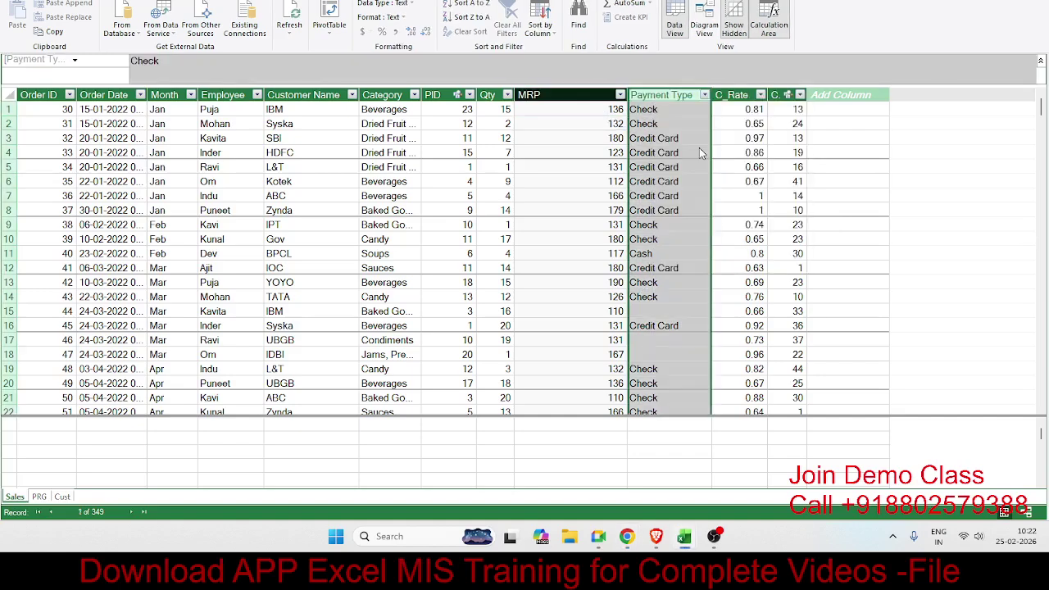
{"action": "double_click", "coordinate": [651, 94]}
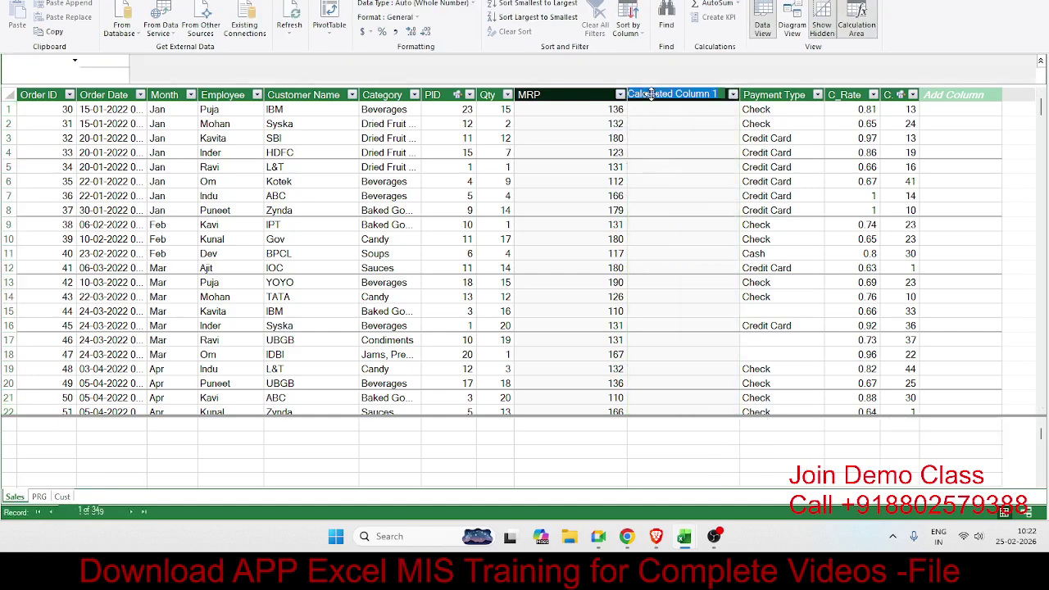
{"action": "type", "text": "aMT"}
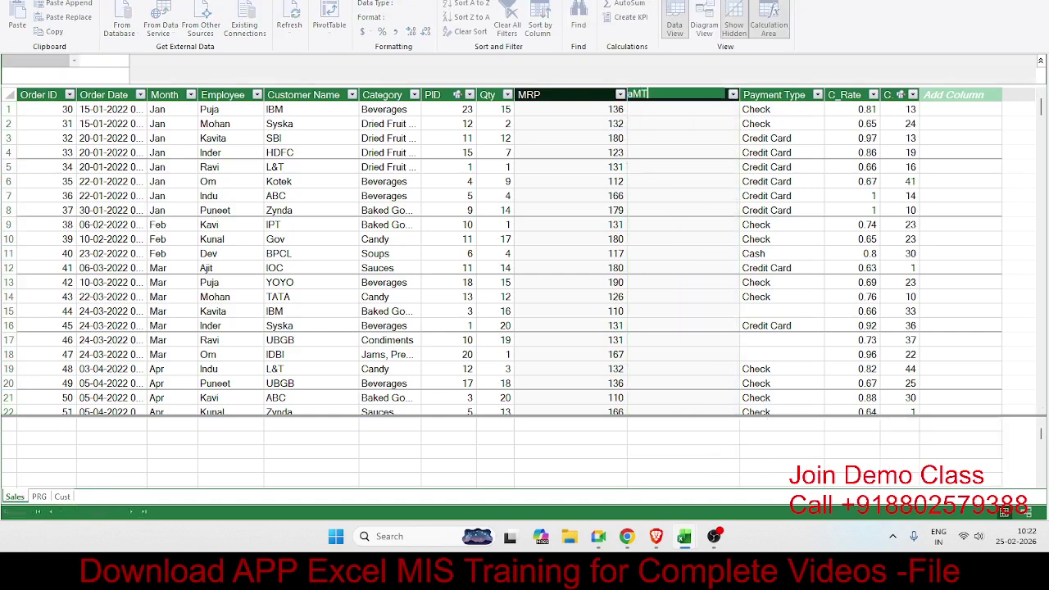
{"action": "key", "text": "BackSpace"}
{"action": "key", "text": "BackSpace"}
{"action": "key", "text": "BackSpace"}
{"action": "type", "text": "Amt"}
{"action": "key", "text": "Return"}
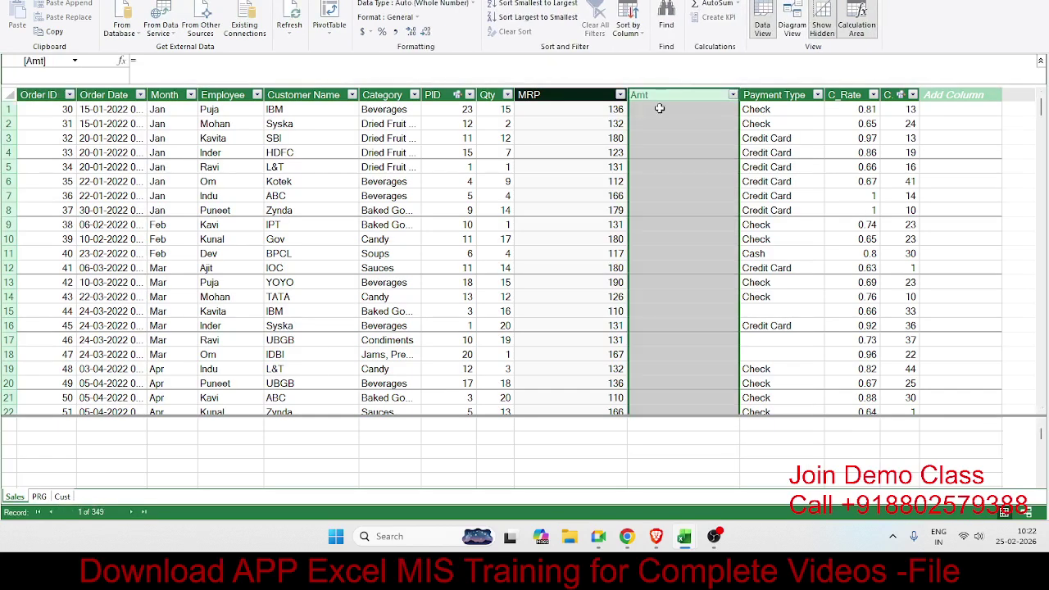
- Fill the Amt column of the Sales table with the formula =[Qty]*[MRP]
{"action": "left_click", "coordinate": [651, 107]}
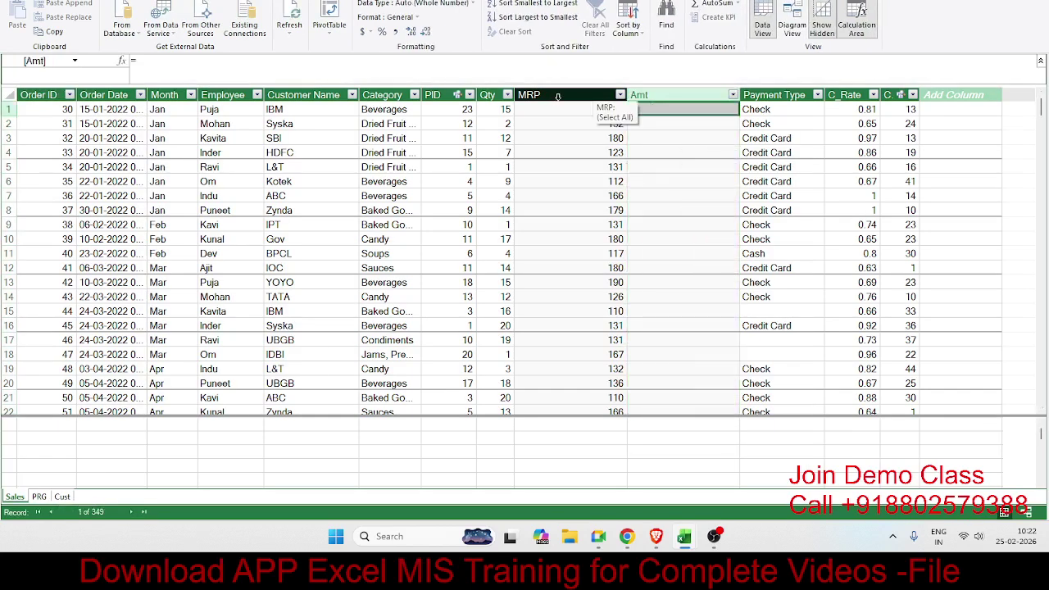
{"action": "type", "text": "="}
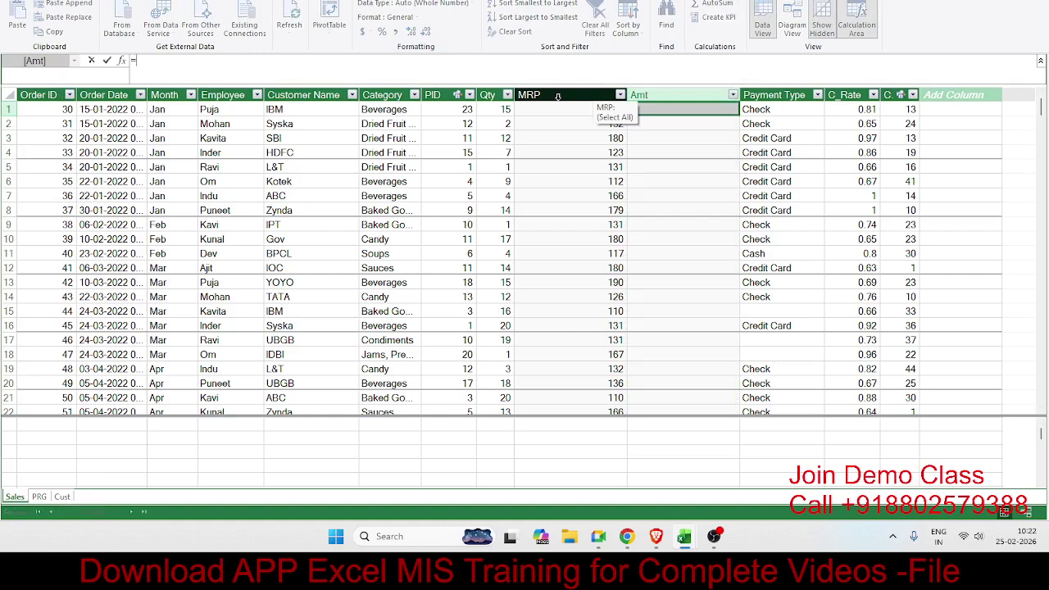
{"action": "type", "text": "qty"}
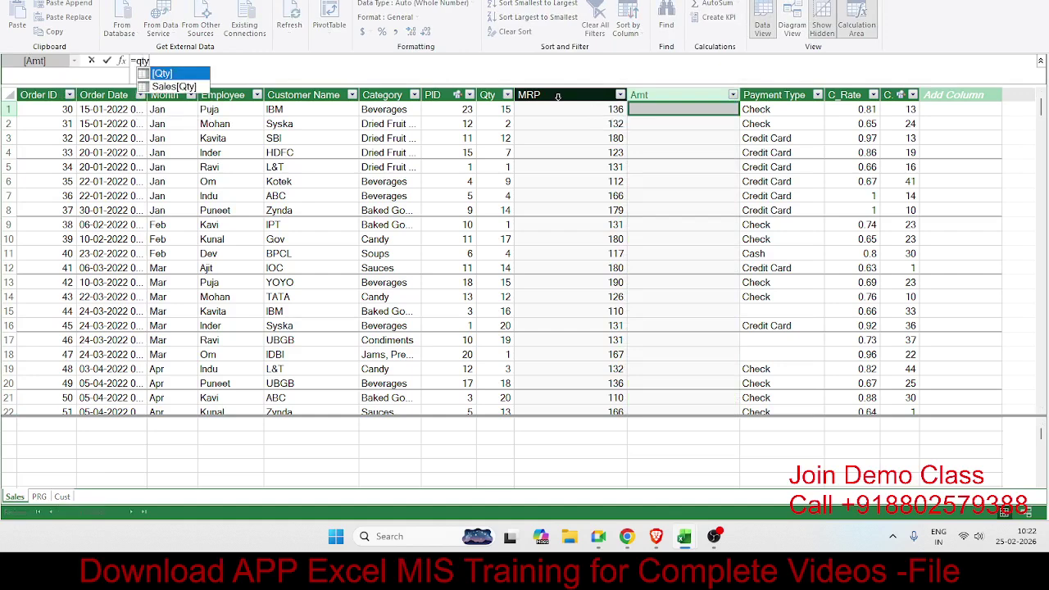
{"action": "key", "text": "Tab"}
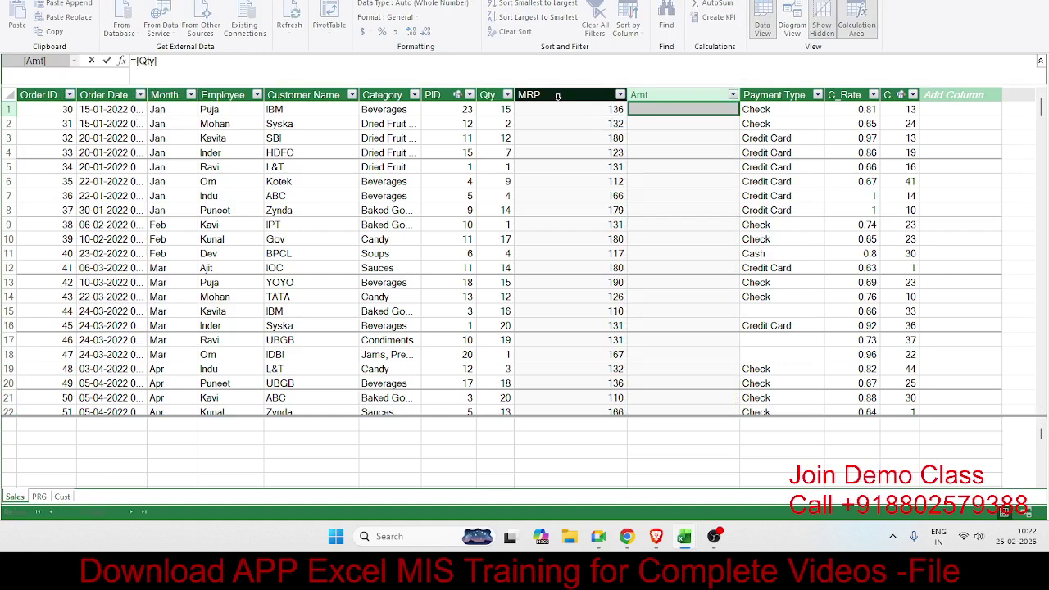
{"action": "type", "text": "*mrp"}
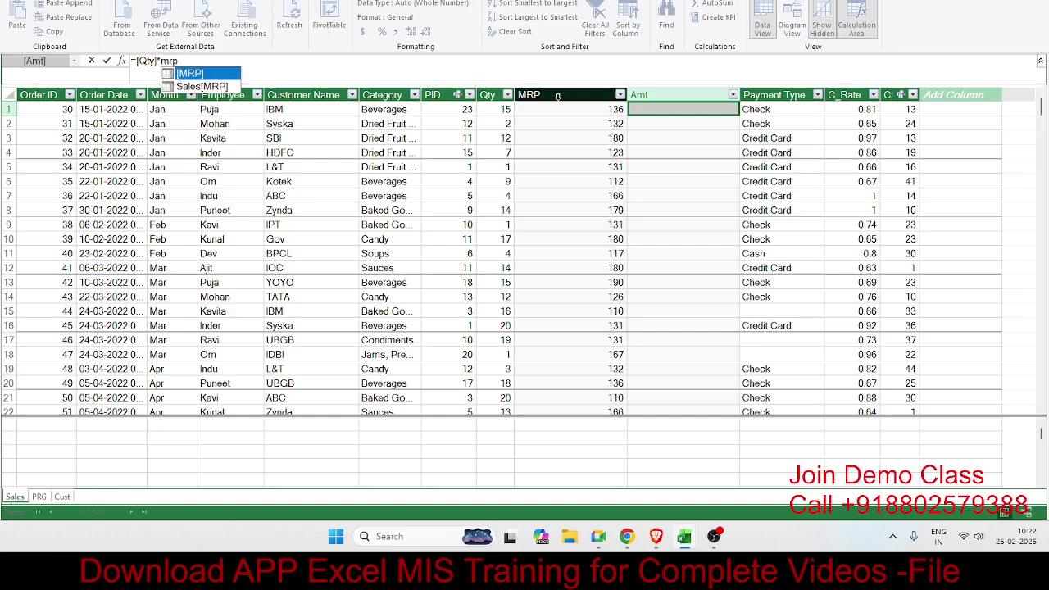
{"action": "key", "text": "Tab"}
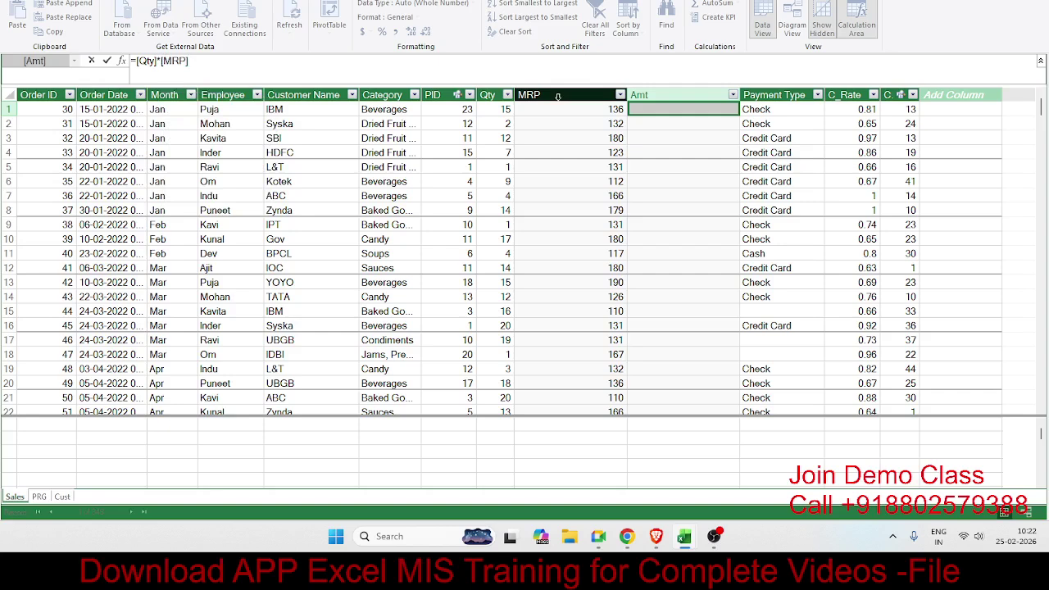
{"action": "key", "text": "Return"}
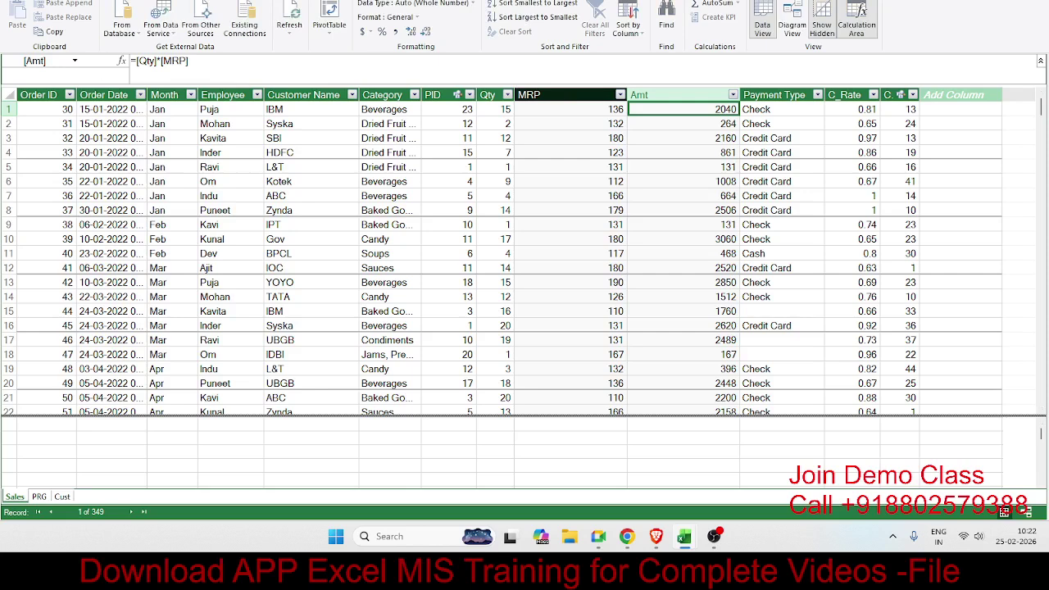
- Create a PivotTable from the data model on a new worksheet, with Product Name from the PRG table as its rows
{"action": "left_click", "coordinate": [337, 17]}
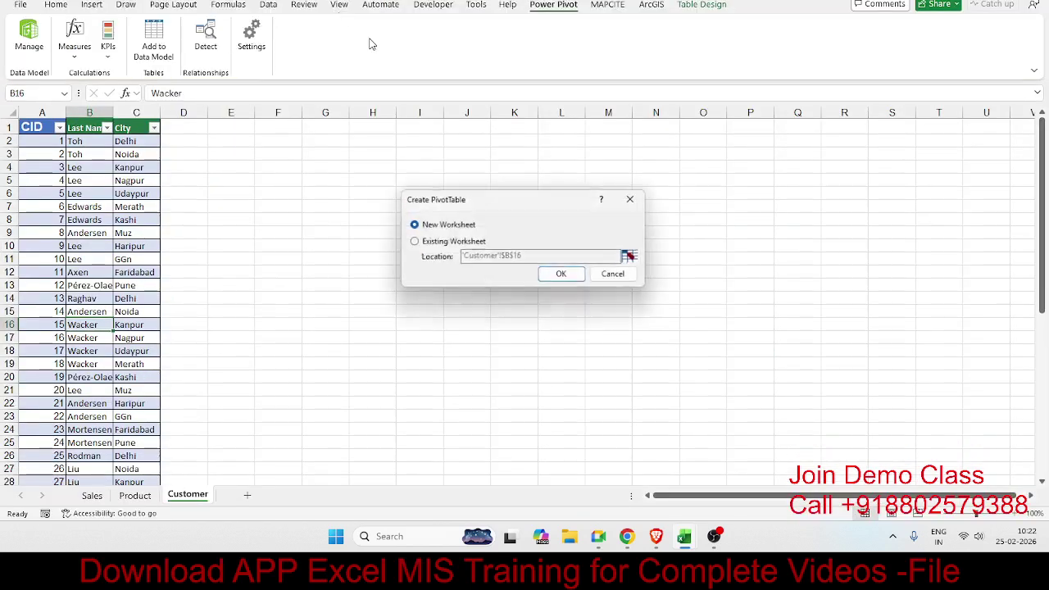
{"action": "left_click", "coordinate": [575, 277]}
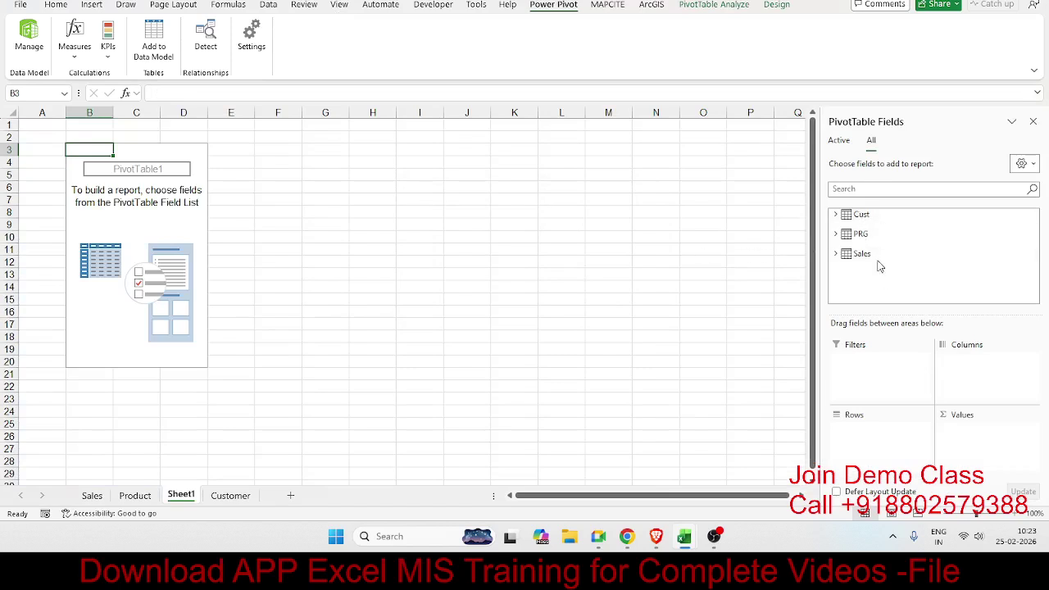
{"action": "left_click", "coordinate": [836, 216]}
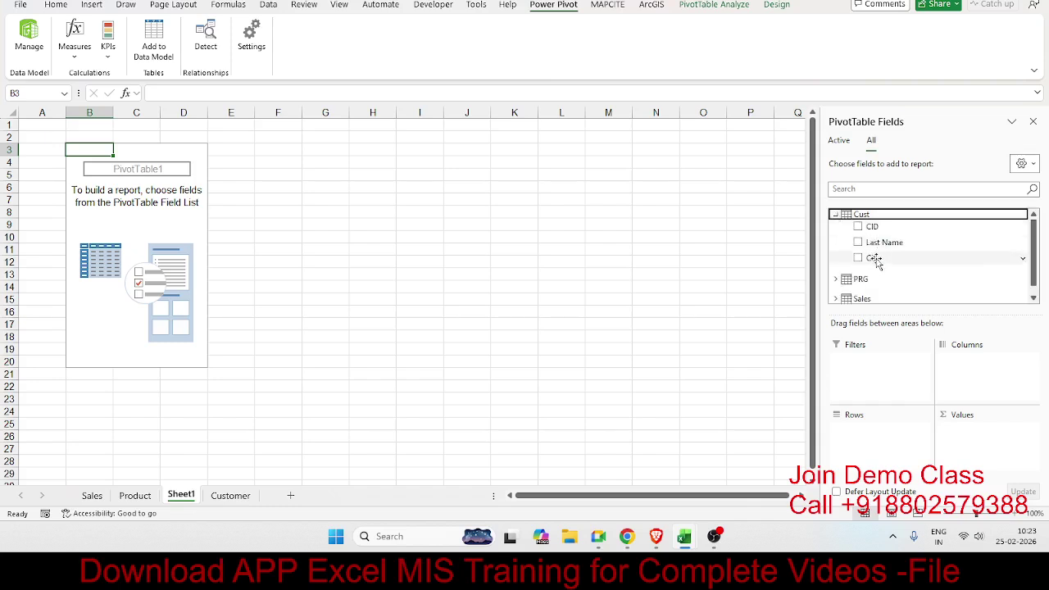
{"action": "left_click", "coordinate": [836, 279]}
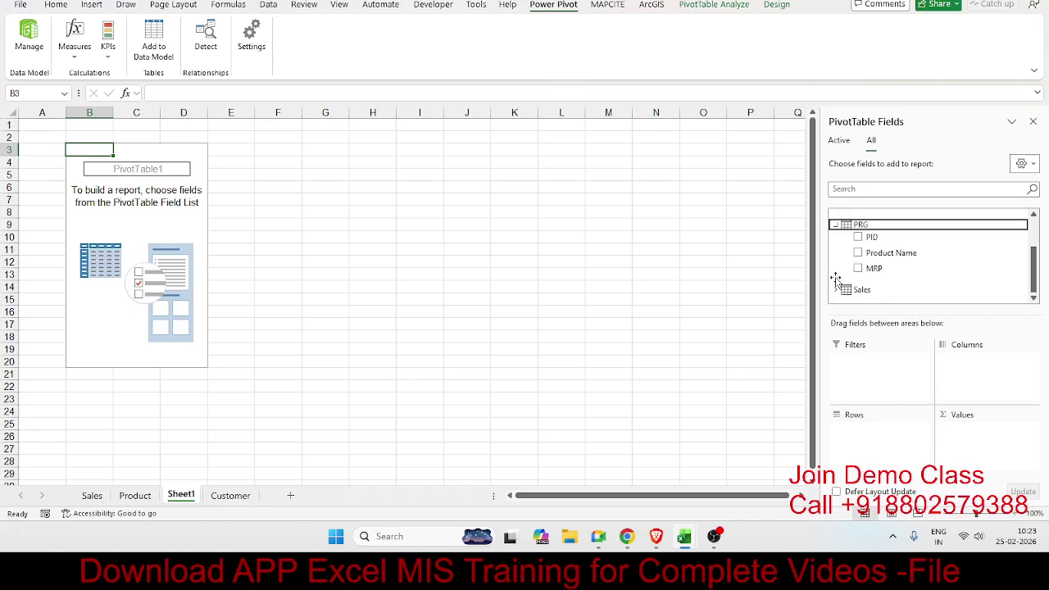
{"action": "left_click_drag", "start_coordinate": [893, 252], "coordinate": [868, 449]}
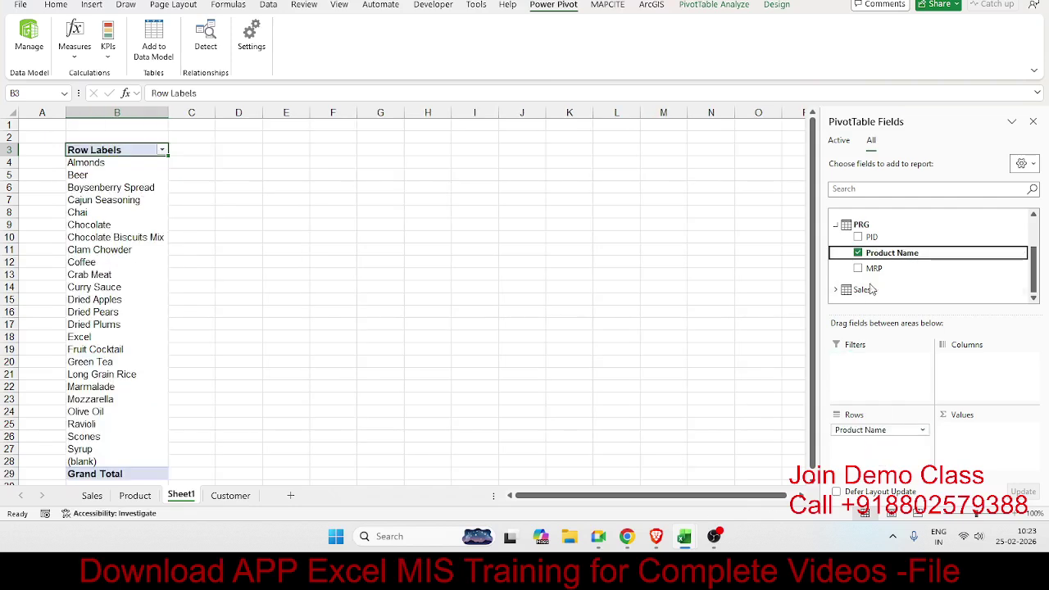
- Add City from the Cust table as the PivotTable's columns and Amt from the Sales table as its summed values
{"action": "scroll", "coordinate": [868, 234], "scroll_direction": "up", "scroll_amount": 2}
{"action": "left_click_drag", "start_coordinate": [873, 257], "coordinate": [969, 364]}
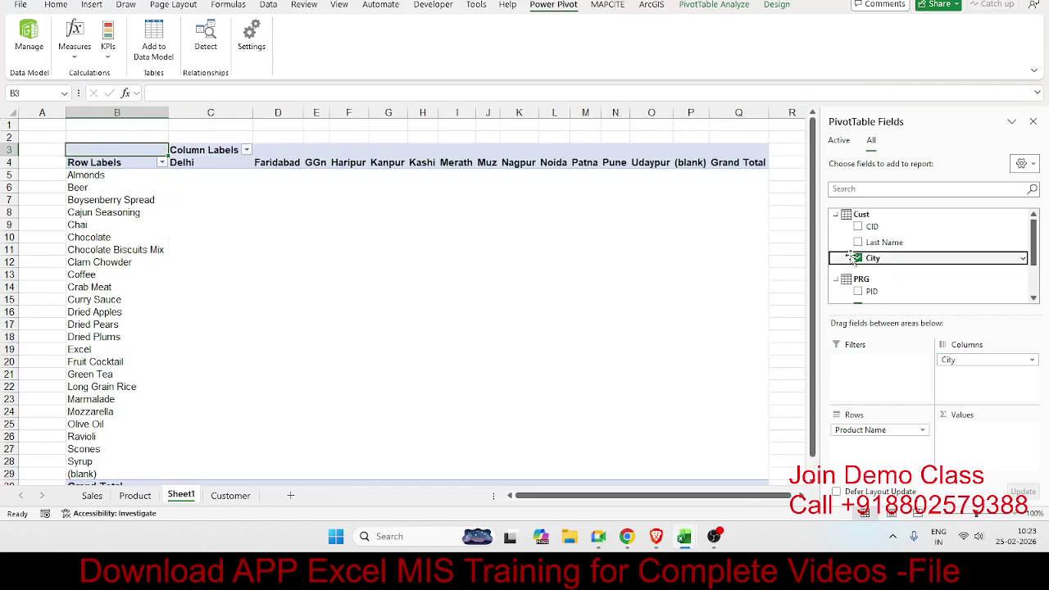
{"action": "scroll", "coordinate": [857, 228], "scroll_direction": "down", "scroll_amount": 1}
{"action": "scroll", "coordinate": [844, 270], "scroll_direction": "down", "scroll_amount": 1}
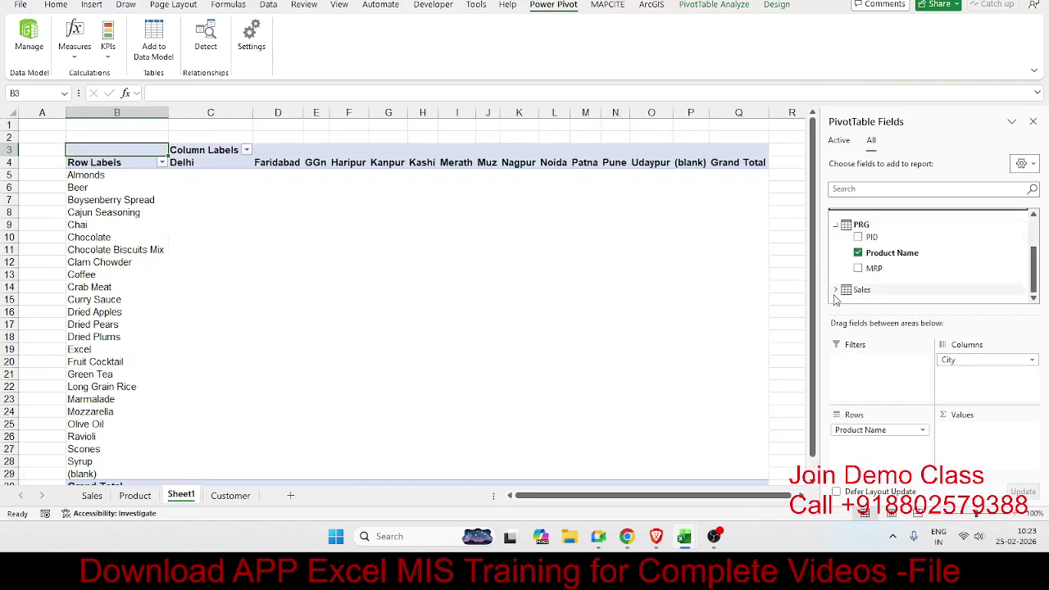
{"action": "scroll", "coordinate": [839, 292], "scroll_direction": "down", "scroll_amount": 5}
{"action": "left_click_drag", "start_coordinate": [871, 288], "coordinate": [988, 457]}
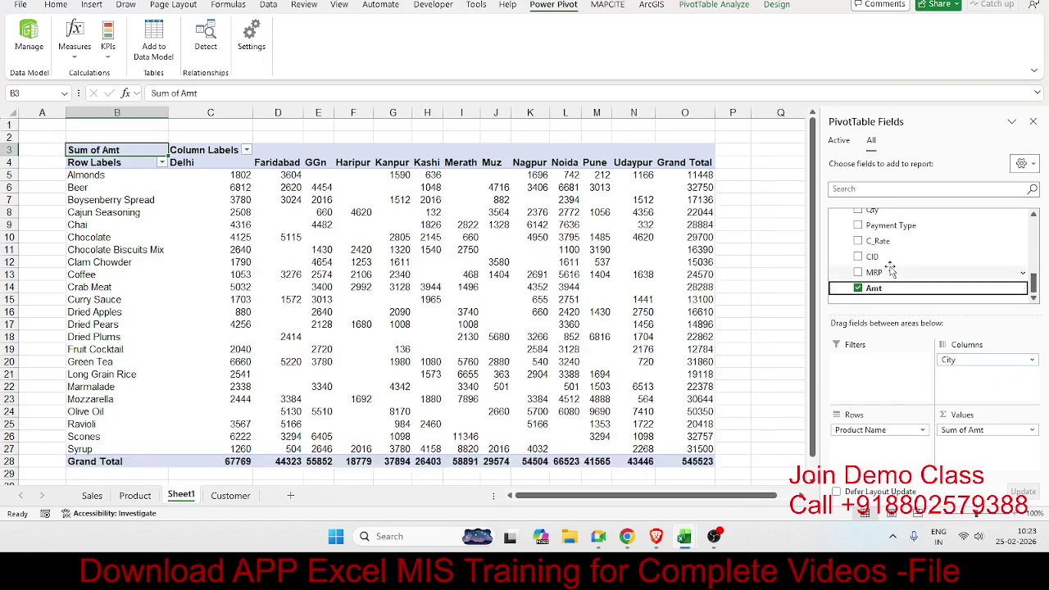
{"action": "scroll", "coordinate": [889, 272], "scroll_direction": "up", "scroll_amount": 5}
{"action": "scroll", "coordinate": [889, 273], "scroll_direction": "up", "scroll_amount": 1}
{"action": "left_click", "coordinate": [397, 274]}
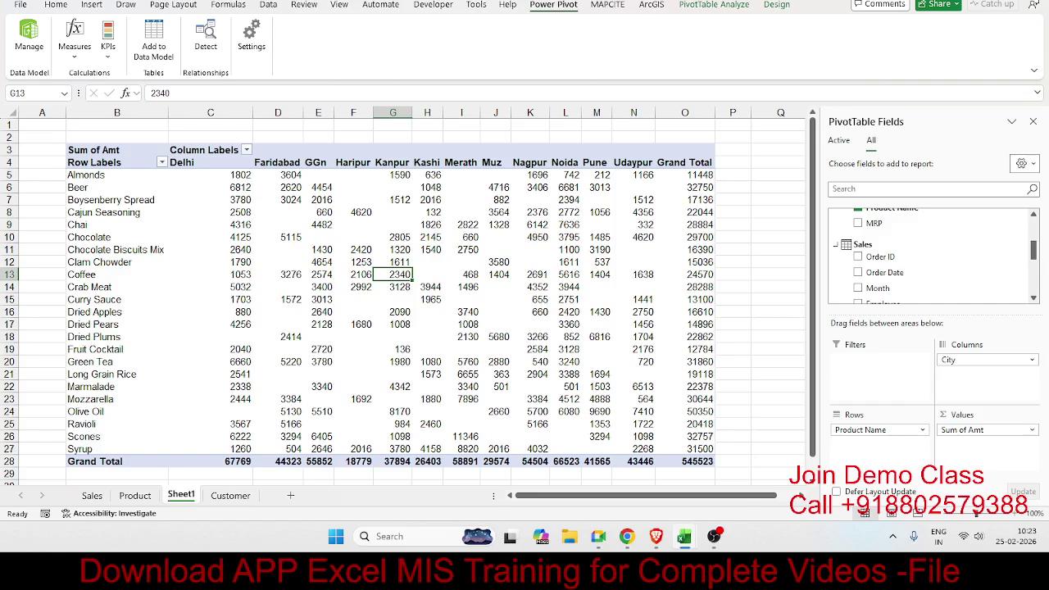
- Reopen the data model to review the Sales columns and the Amt formula, and return to the PivotTable sheet
{"action": "left_click", "coordinate": [627, 536]}
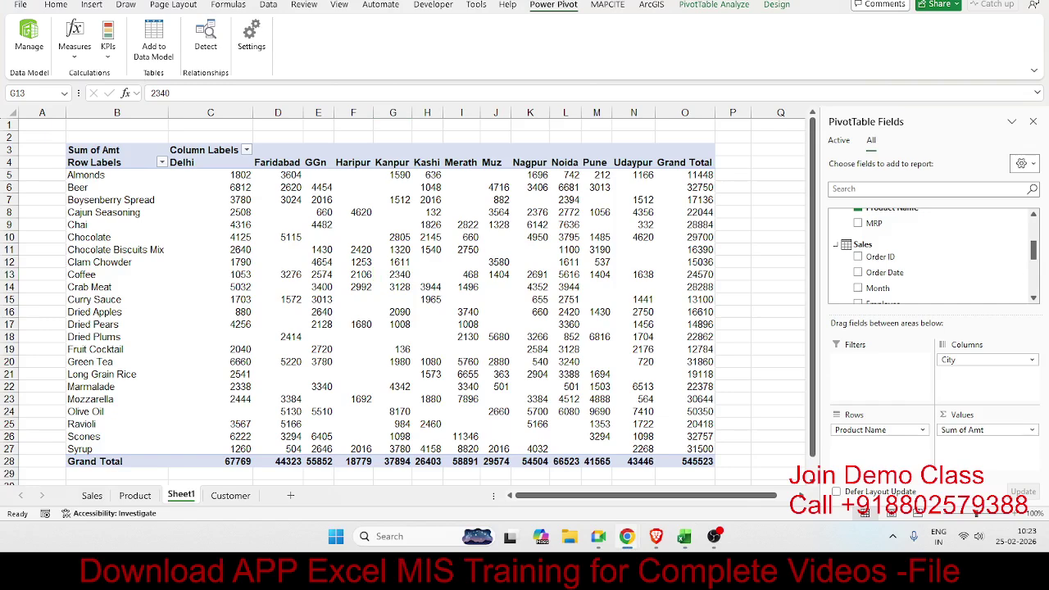
{"action": "left_click", "coordinate": [32, 45]}
{"action": "left_click", "coordinate": [33, 46]}
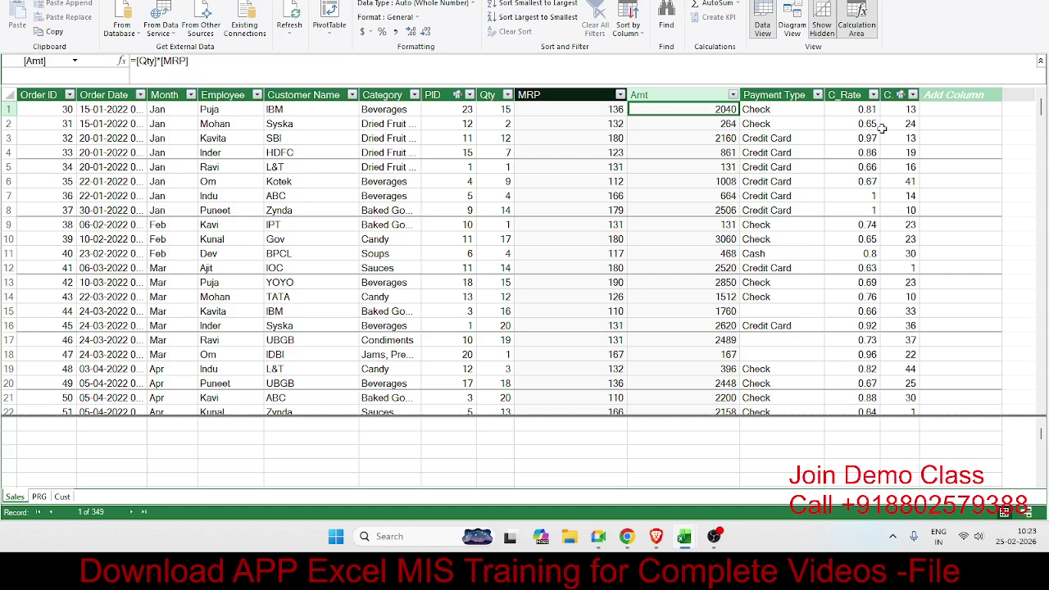
{"action": "left_click", "coordinate": [584, 88]}
{"action": "left_click", "coordinate": [764, 95]}
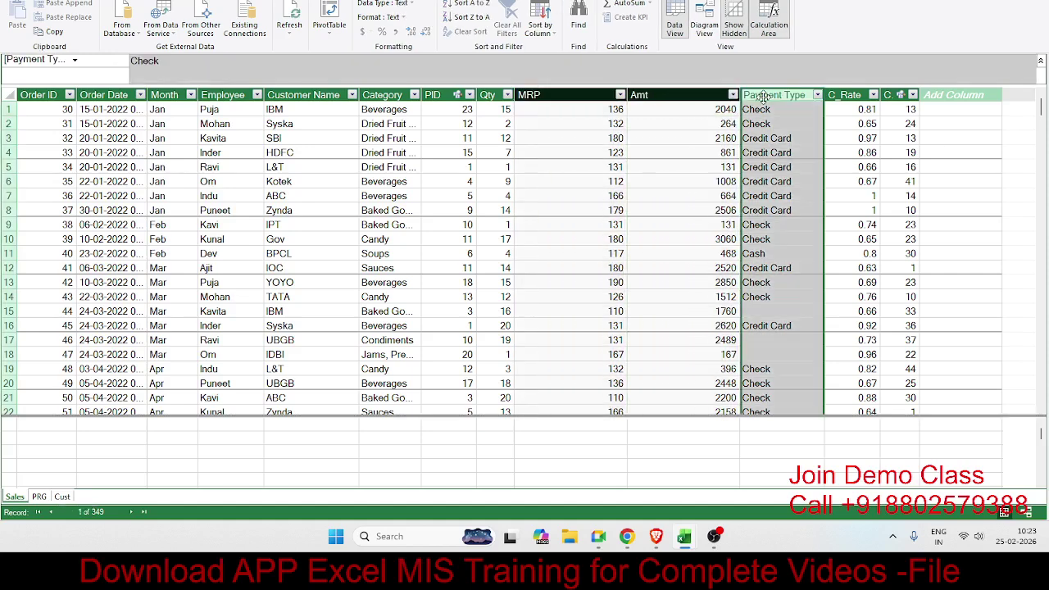
{"action": "left_click", "coordinate": [678, 149]}
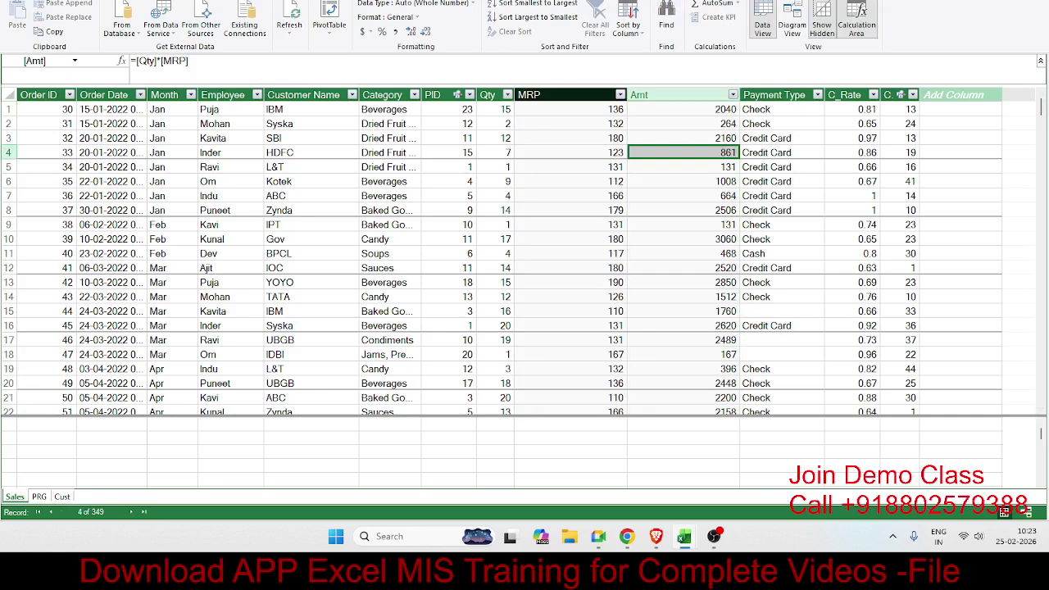
{"action": "key", "text": "alt+Tab"}
{"action": "key", "text": "alt+Tab"}
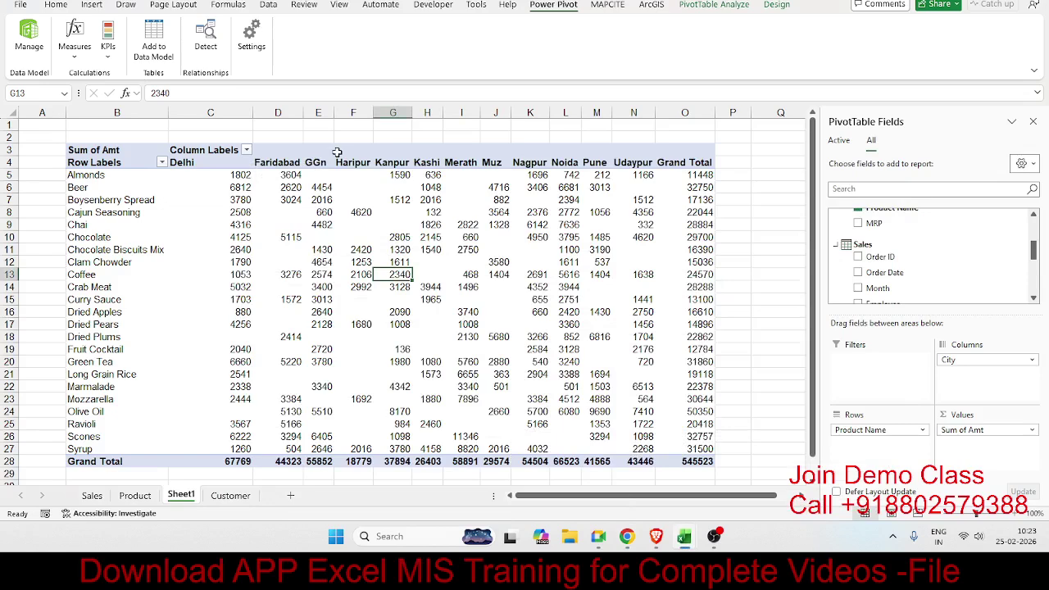
- Choose a file option for the PData workbook in the list of recent files, and switch to Chrome
{"action": "left_click", "coordinate": [27, 7]}
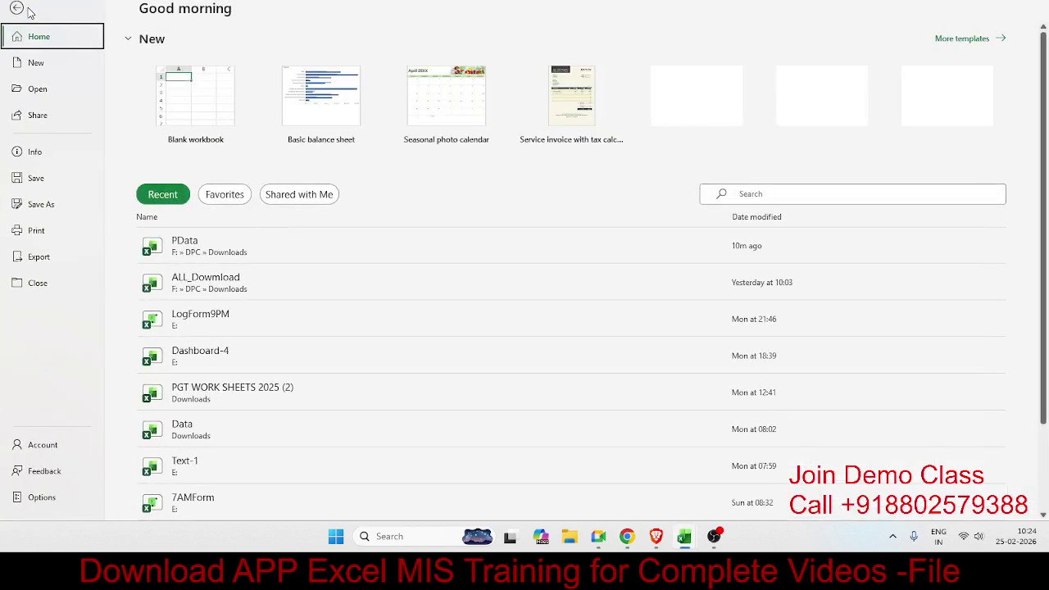
{"action": "right_click", "coordinate": [195, 244]}
{"action": "left_click", "coordinate": [248, 345]}
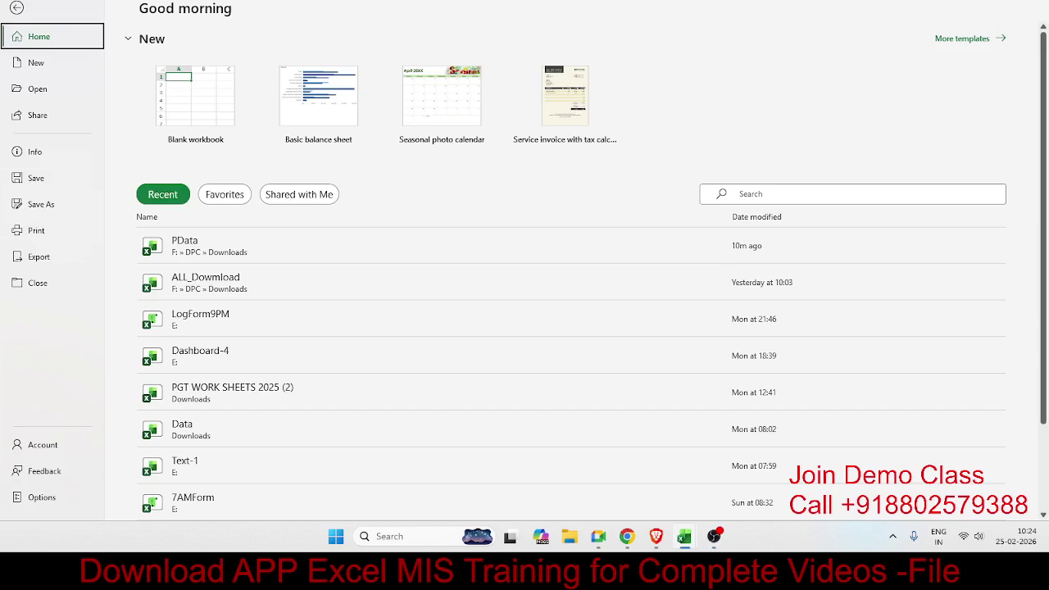
{"action": "key", "text": "alt+Tab"}
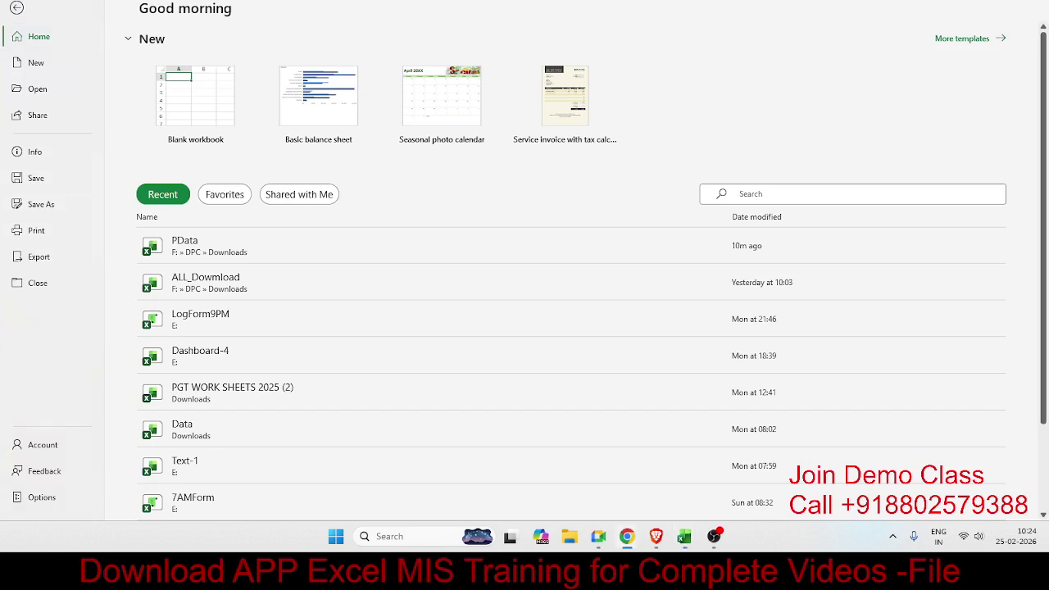